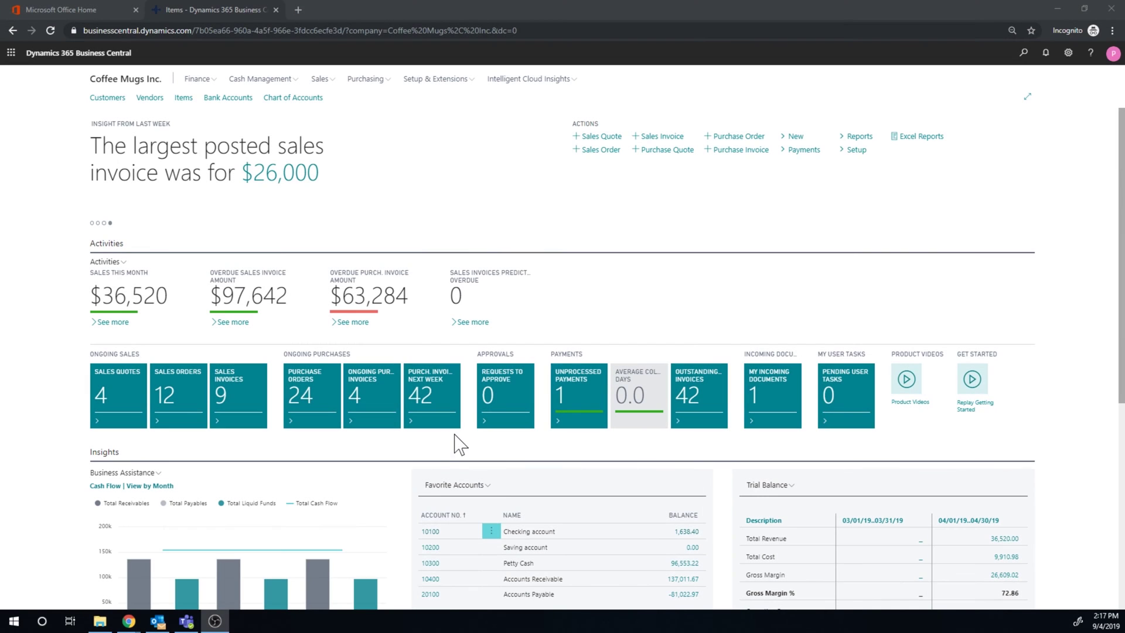
- Search for Locations, select NORTH, and open its Location Card
click(1023, 66)
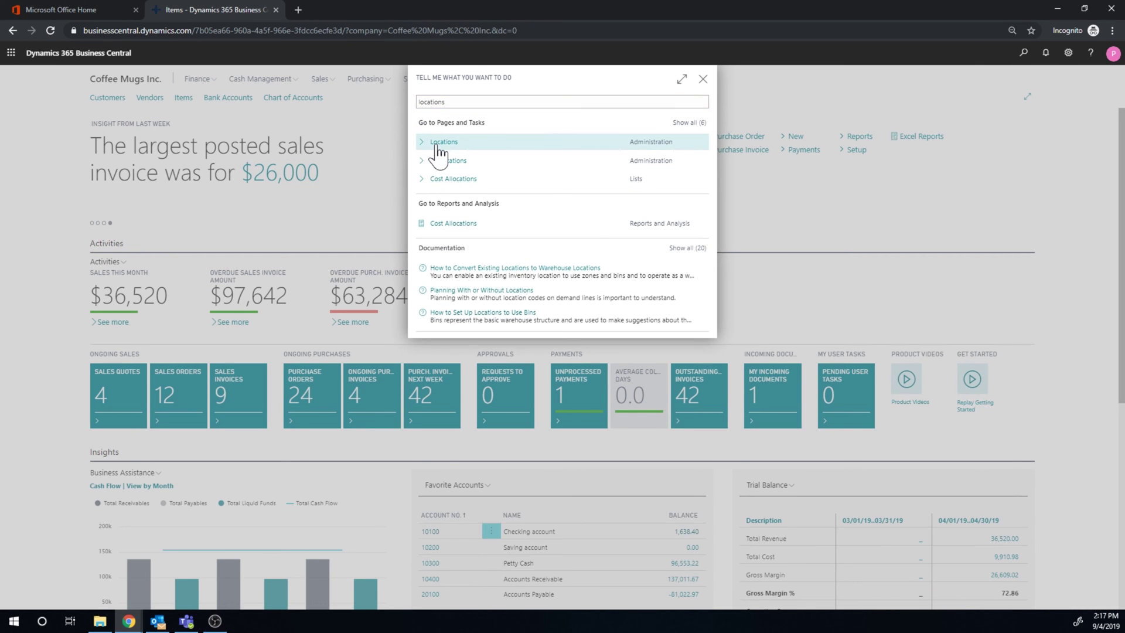
click(437, 146)
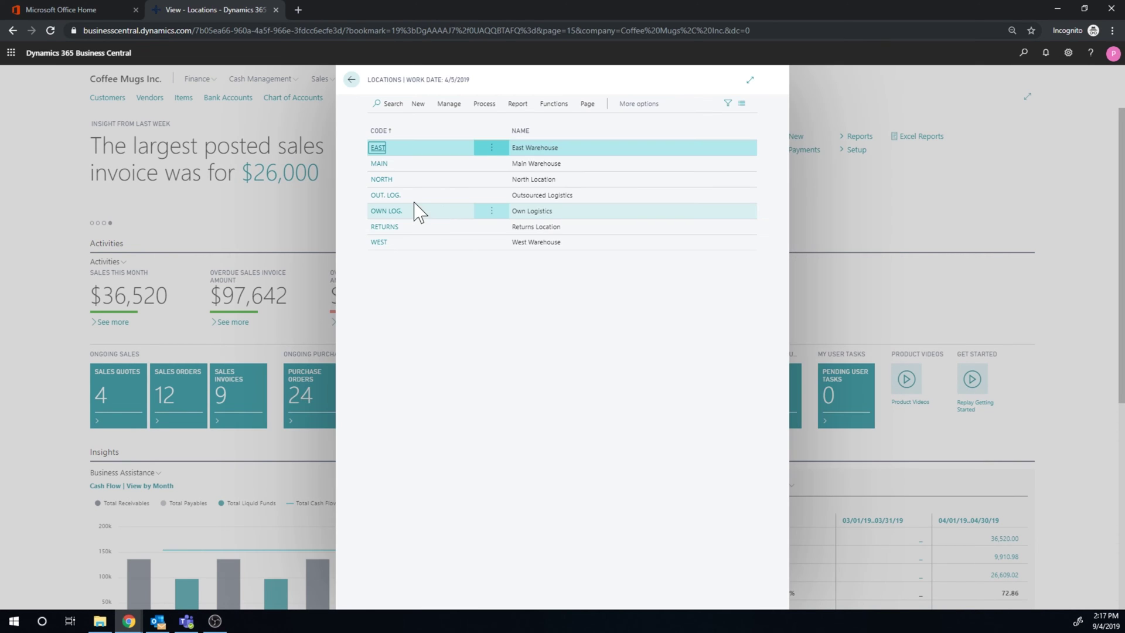
click(413, 179)
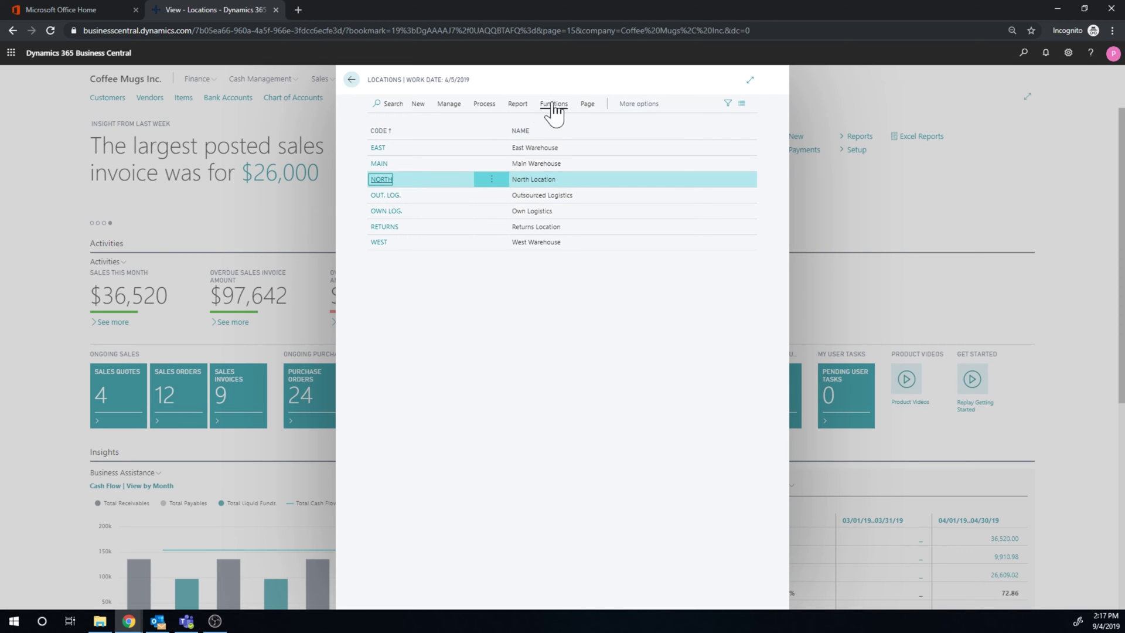
click(592, 104)
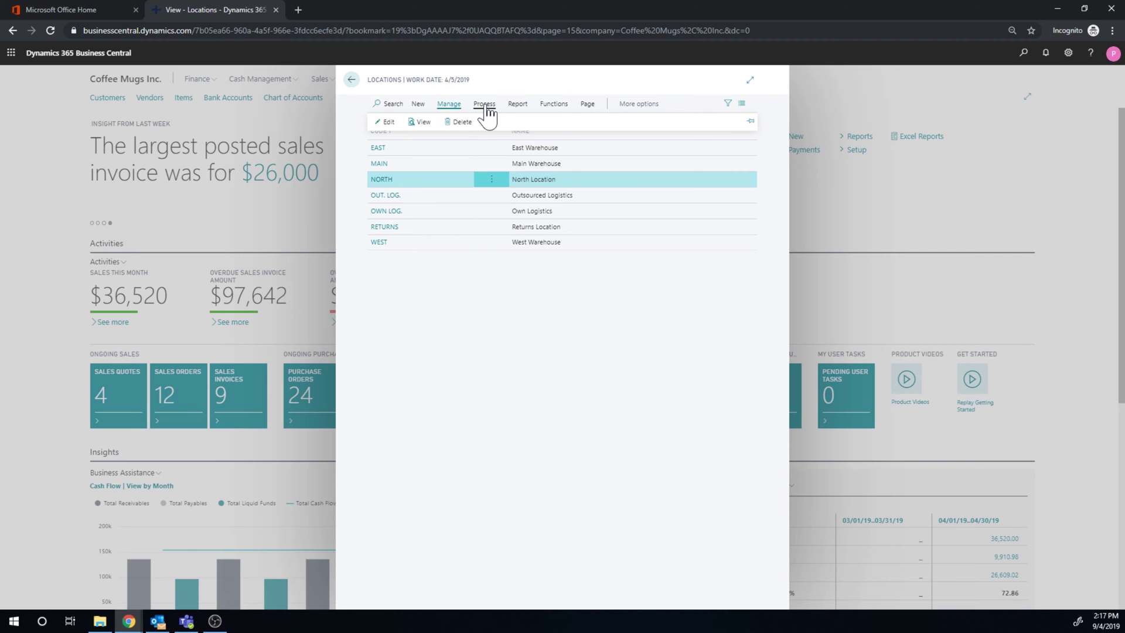
click(378, 180)
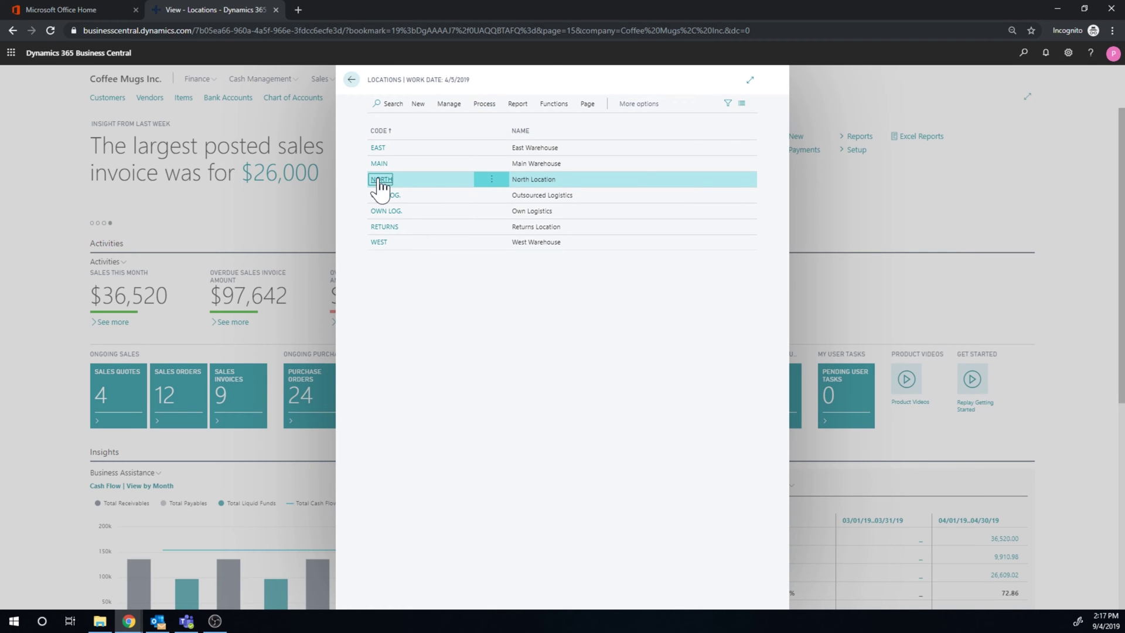
click(463, 132)
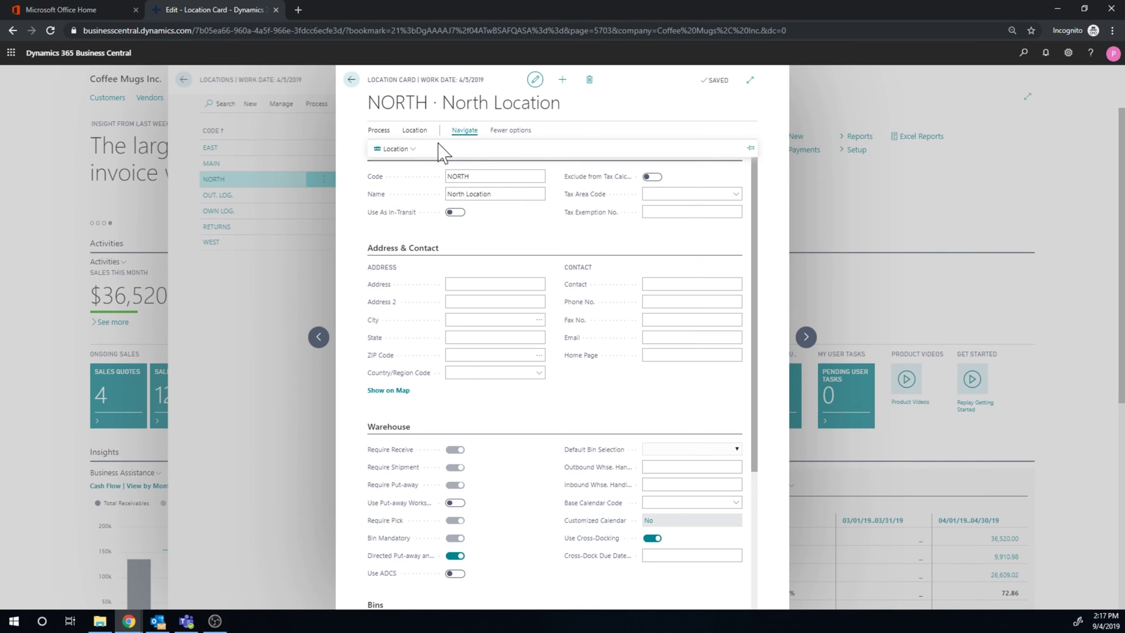
click(387, 148)
- Open NORTH's Bins list to view rankings and select bin STOR2 (ranking 2)
click(408, 212)
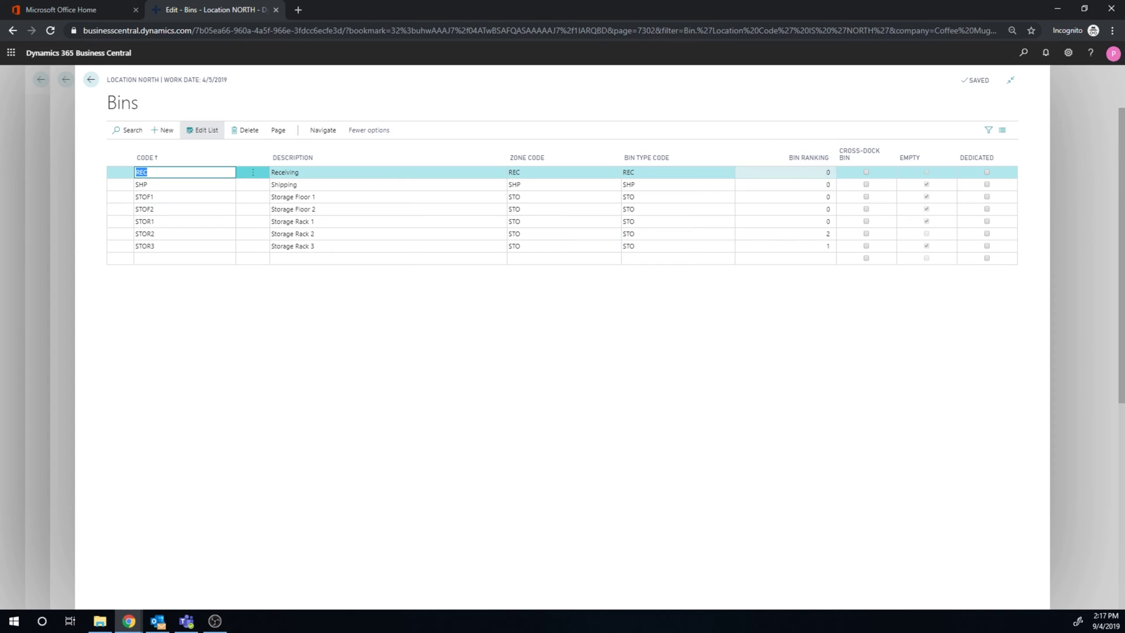
click(1069, 54)
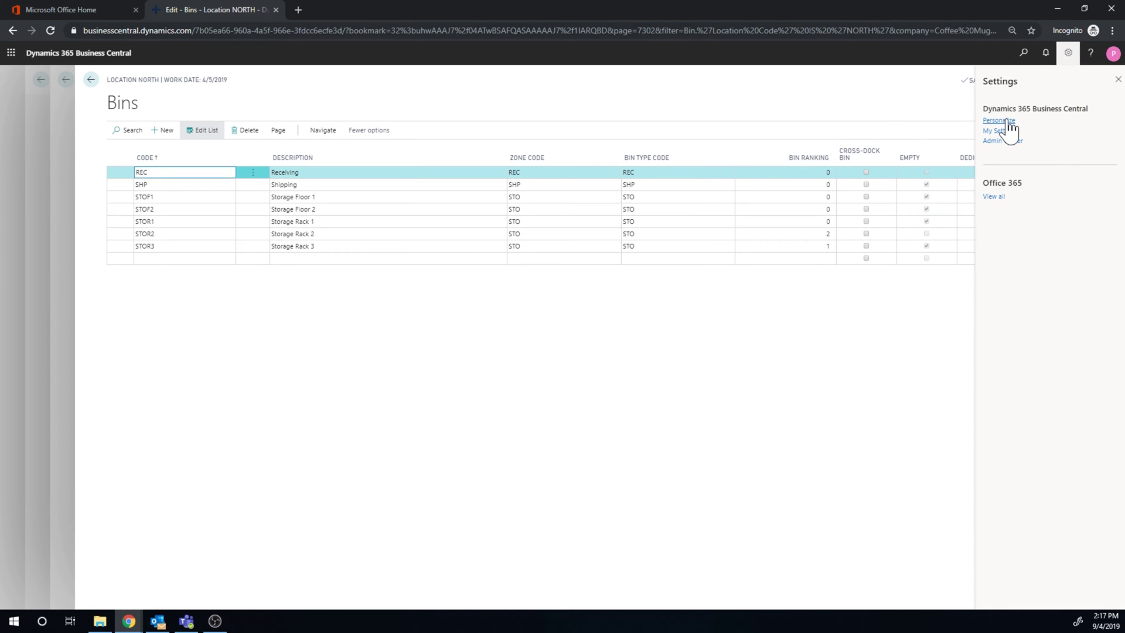
click(1116, 81)
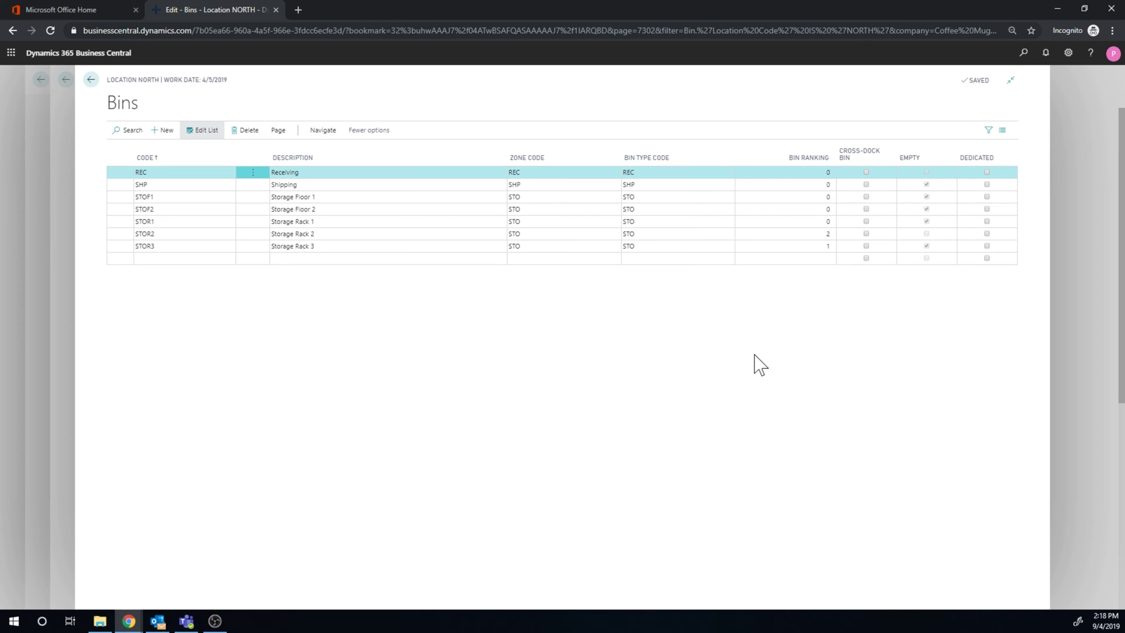
click(329, 236)
click(320, 132)
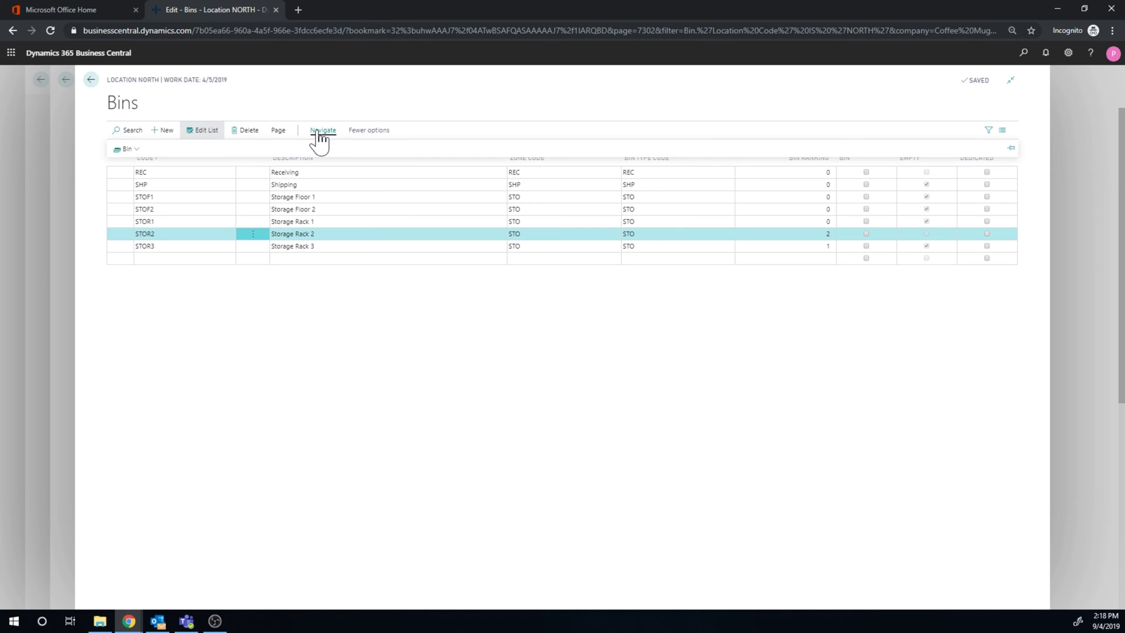
click(125, 149)
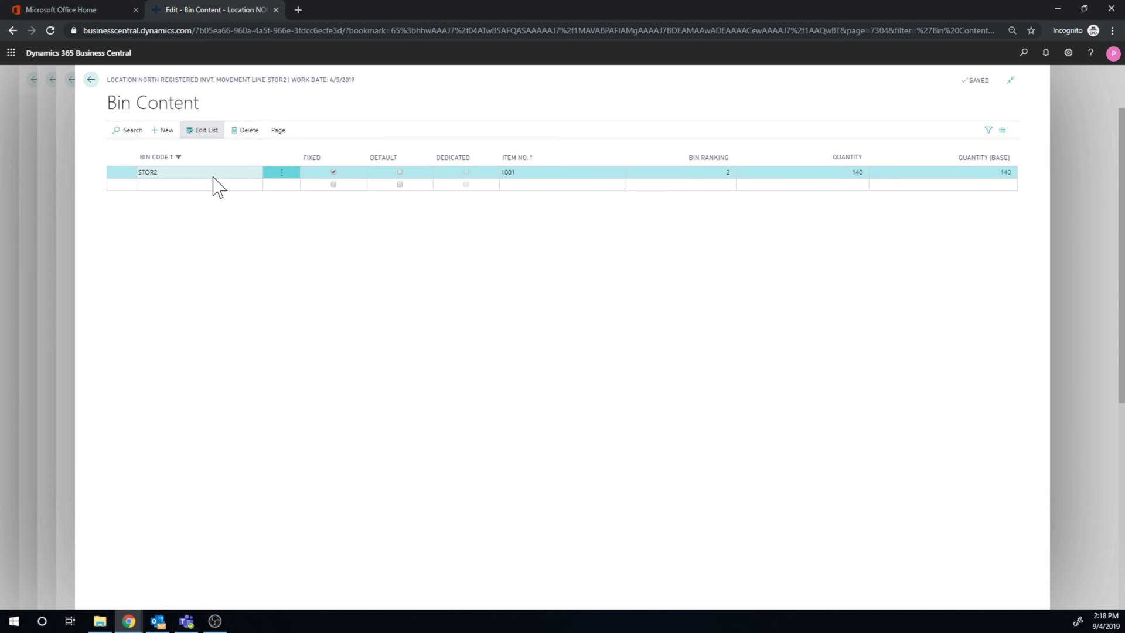
click(561, 173)
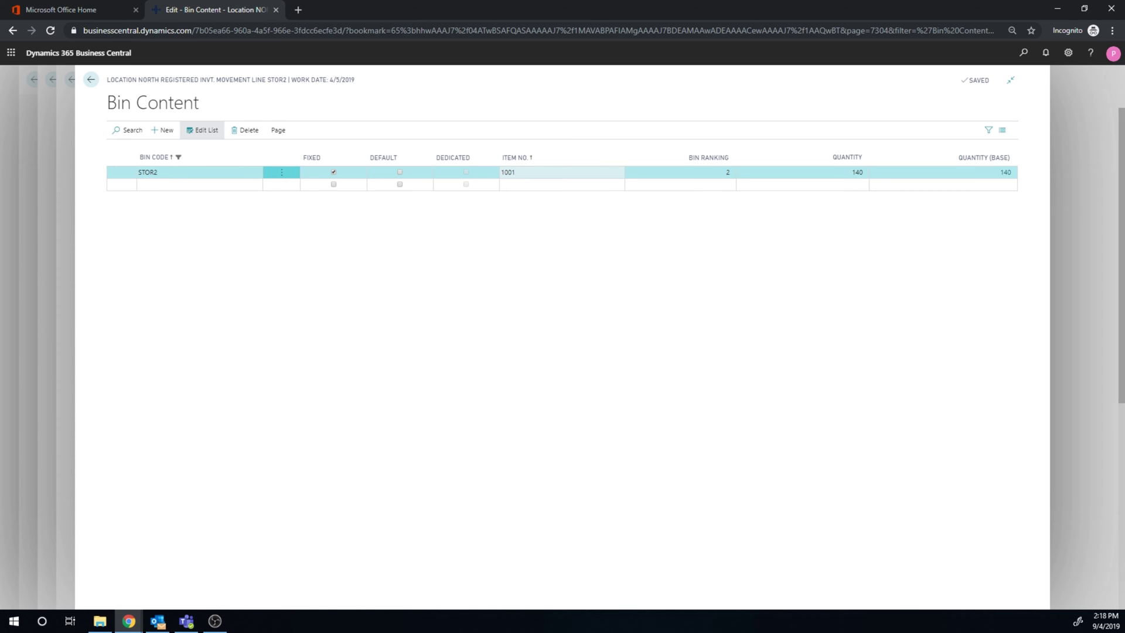
click(687, 200)
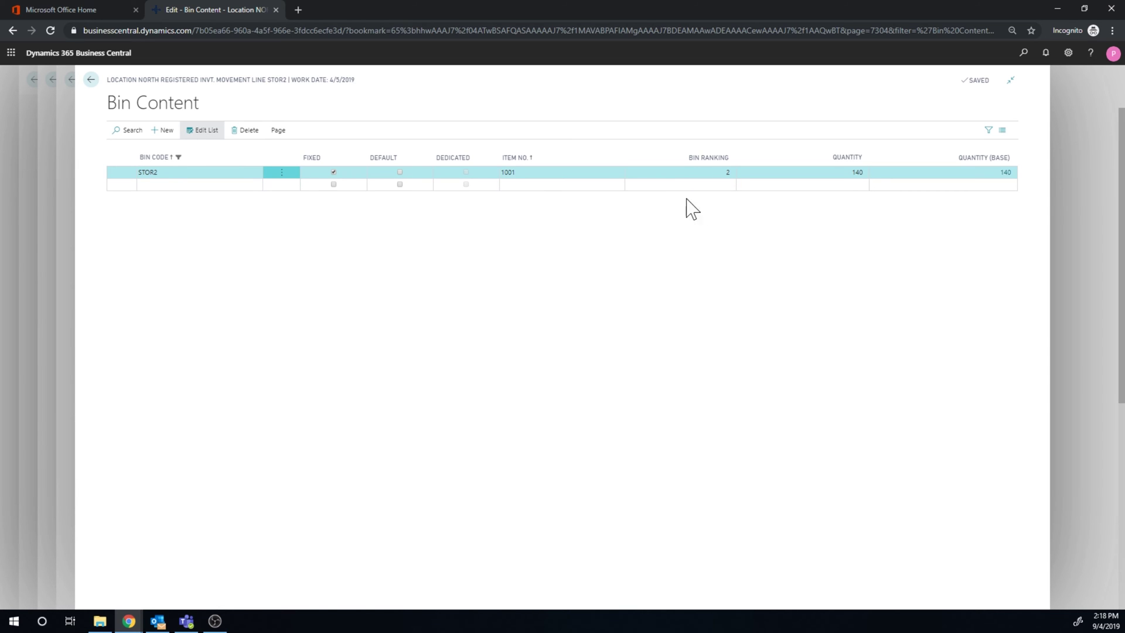
click(723, 181)
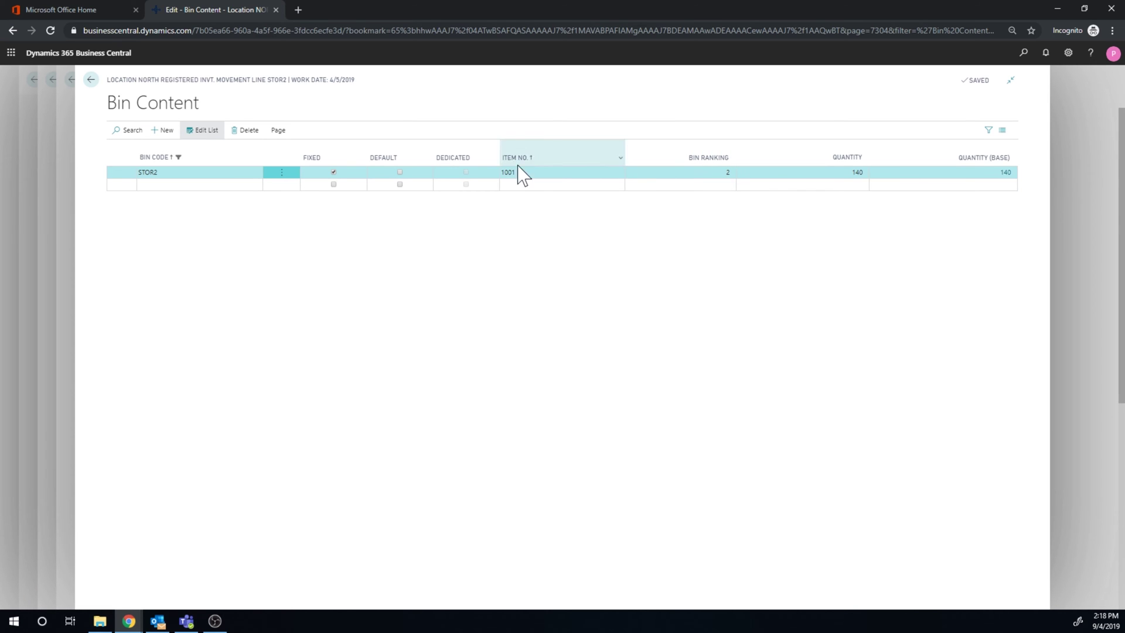
click(90, 80)
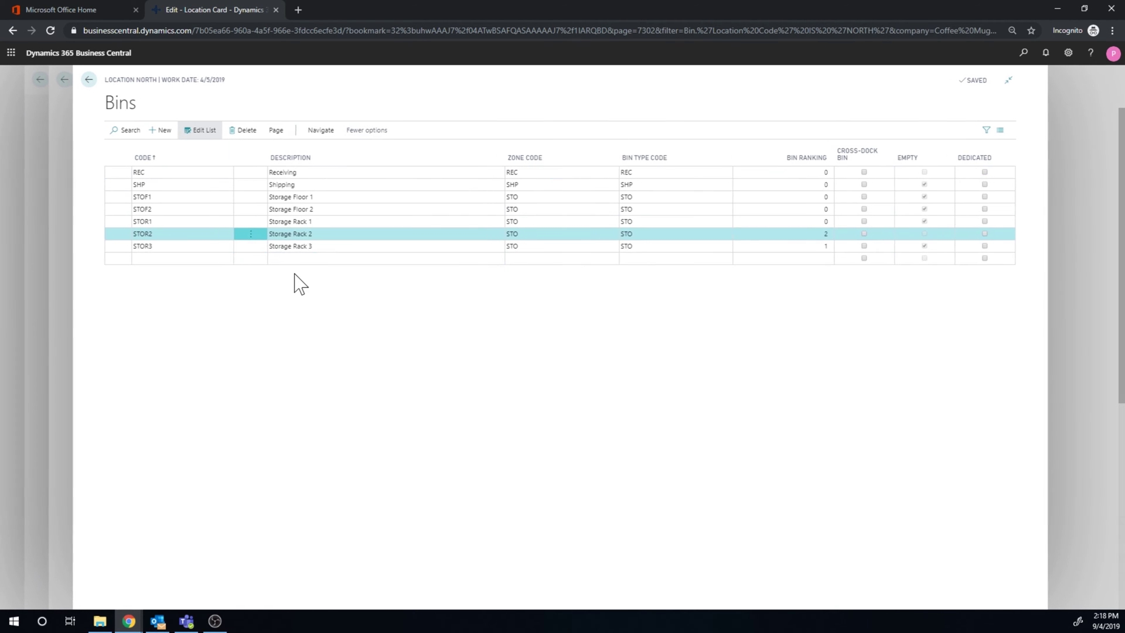
click(330, 247)
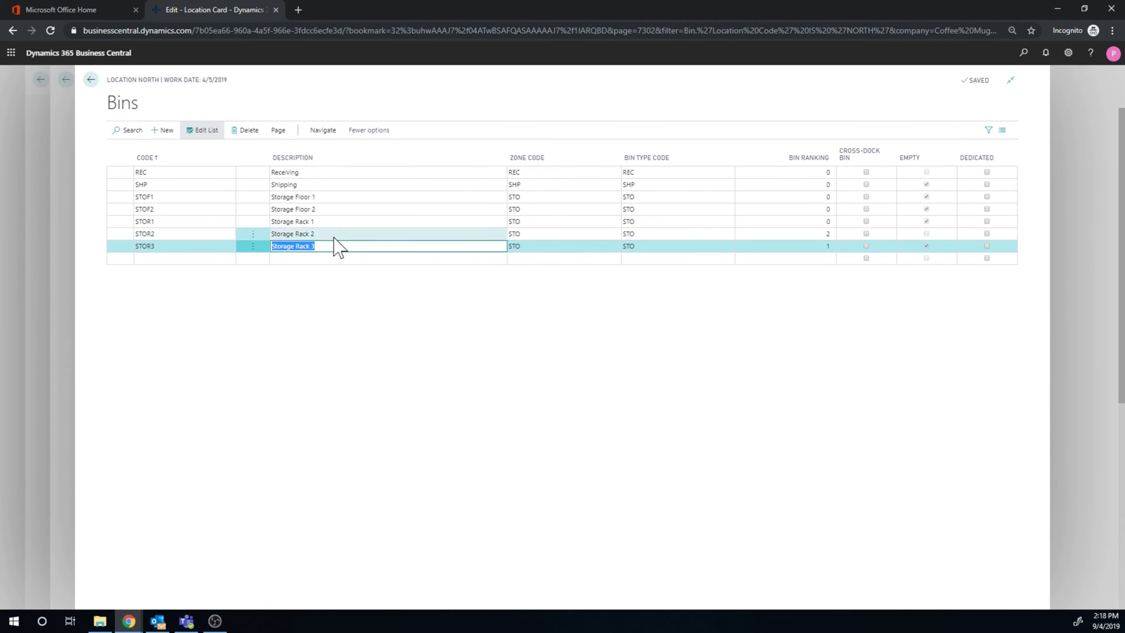
click(278, 130)
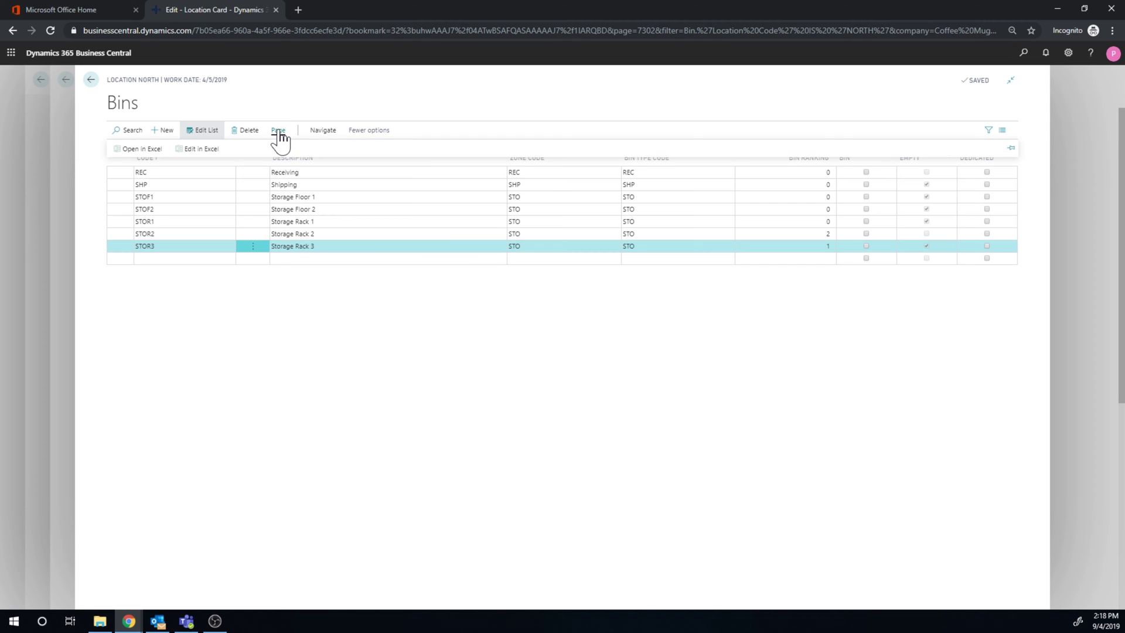
click(323, 130)
click(139, 151)
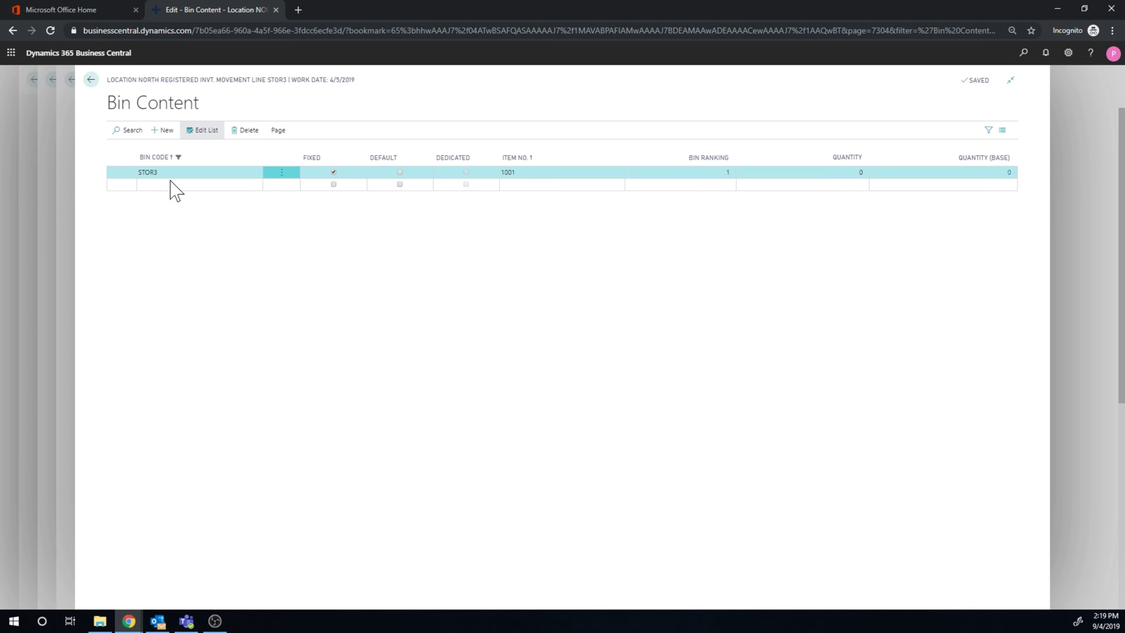
click(90, 80)
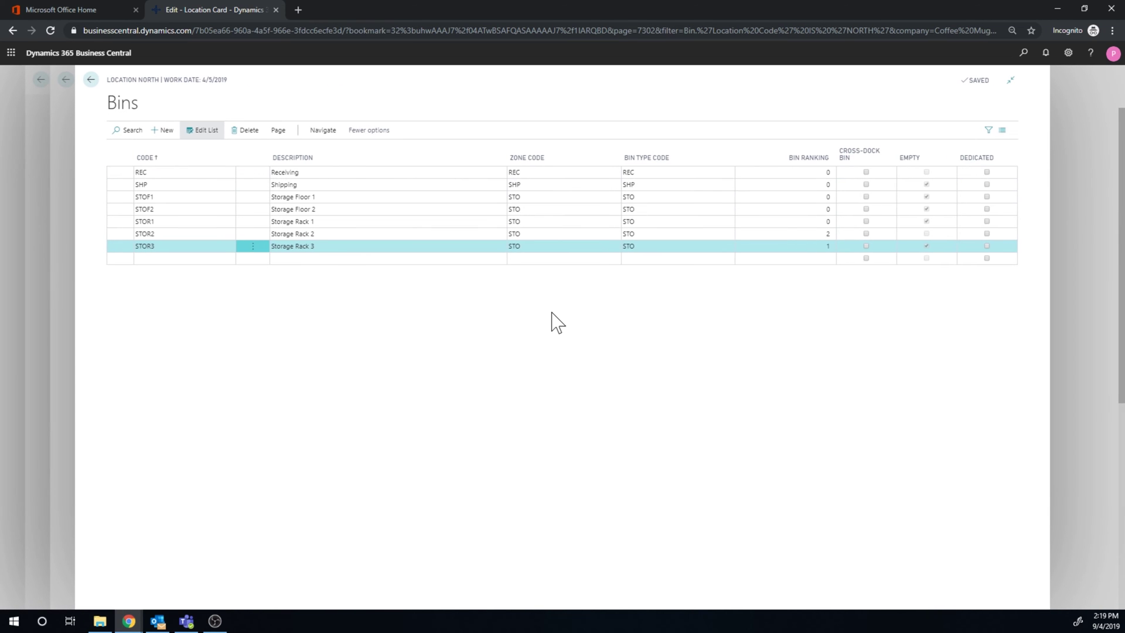
- Return home and start a new order from the Purchase Orders list
click(91, 80)
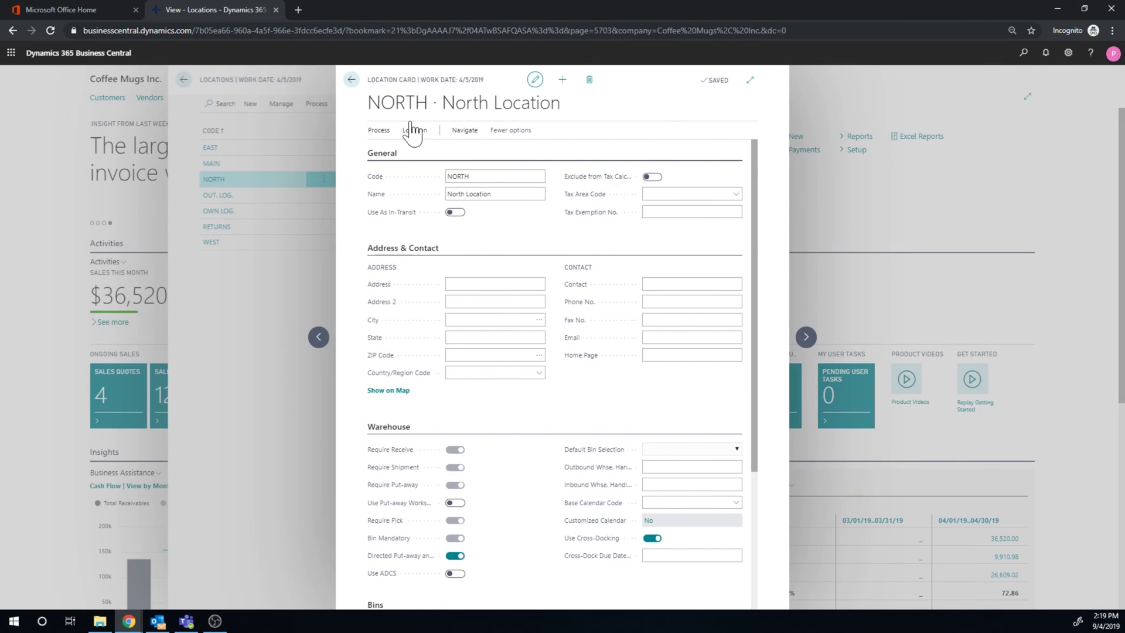
click(459, 81)
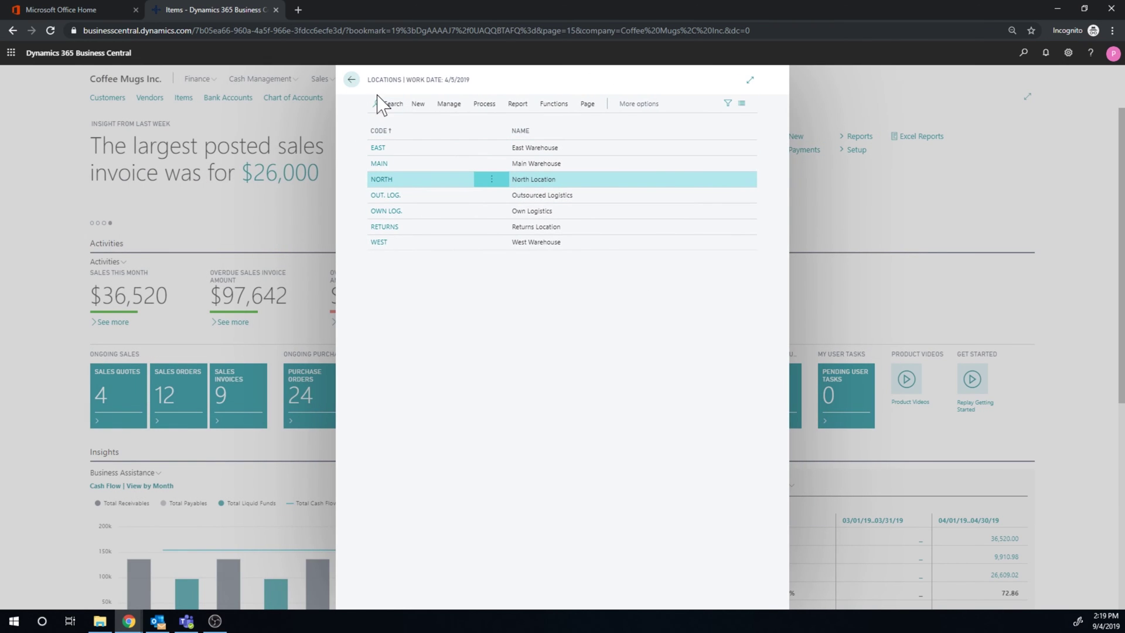
click(338, 79)
key(alt+q)
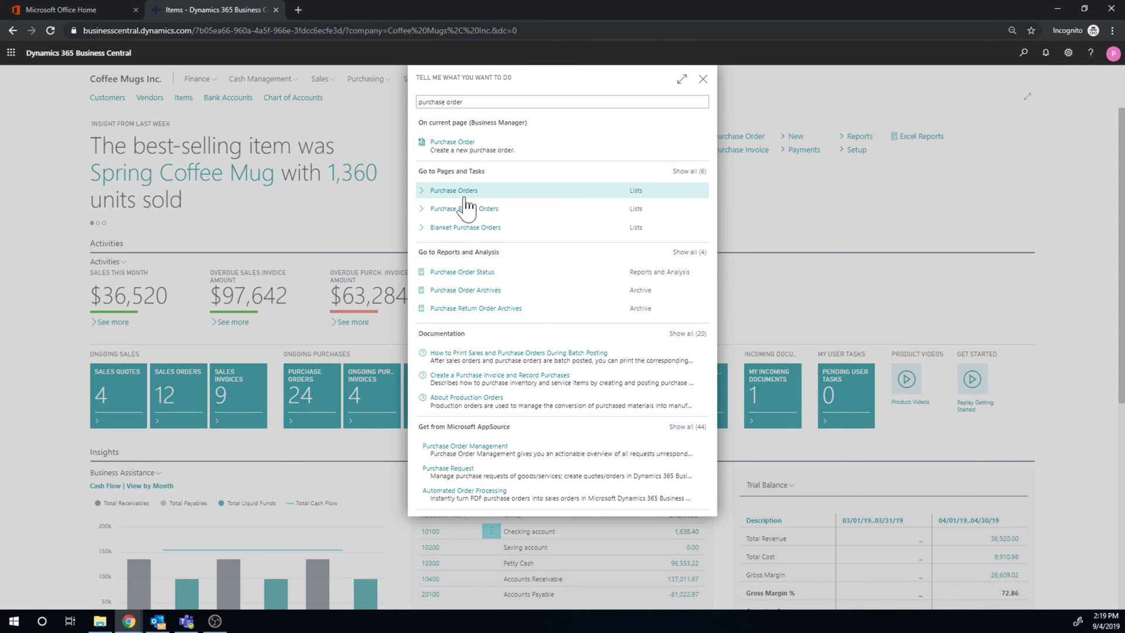
click(464, 195)
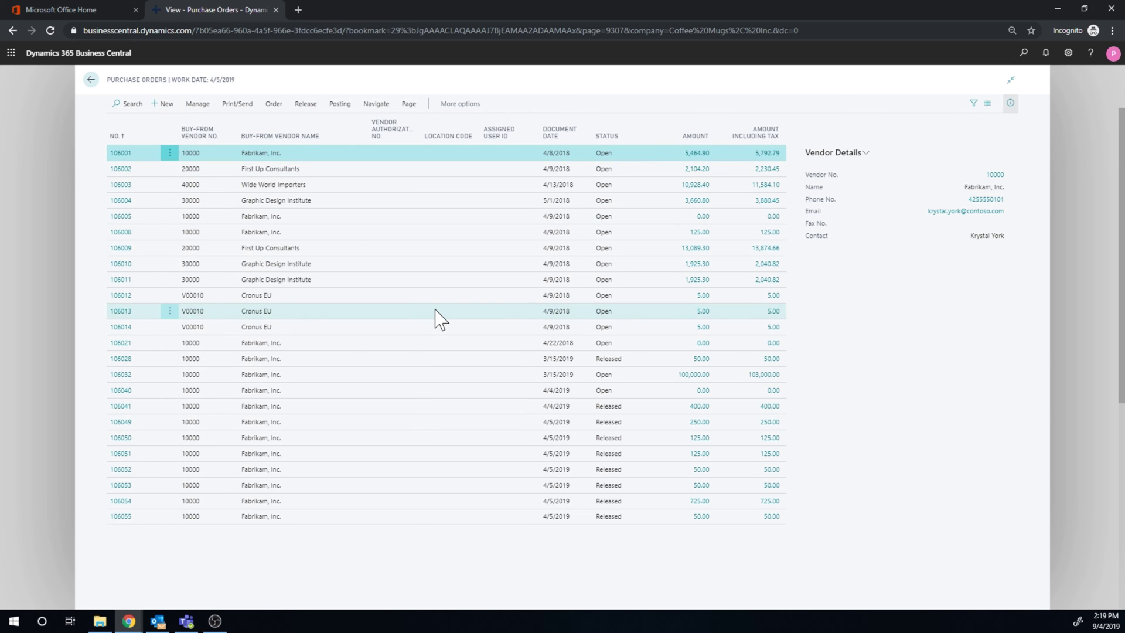
key(alt+n)
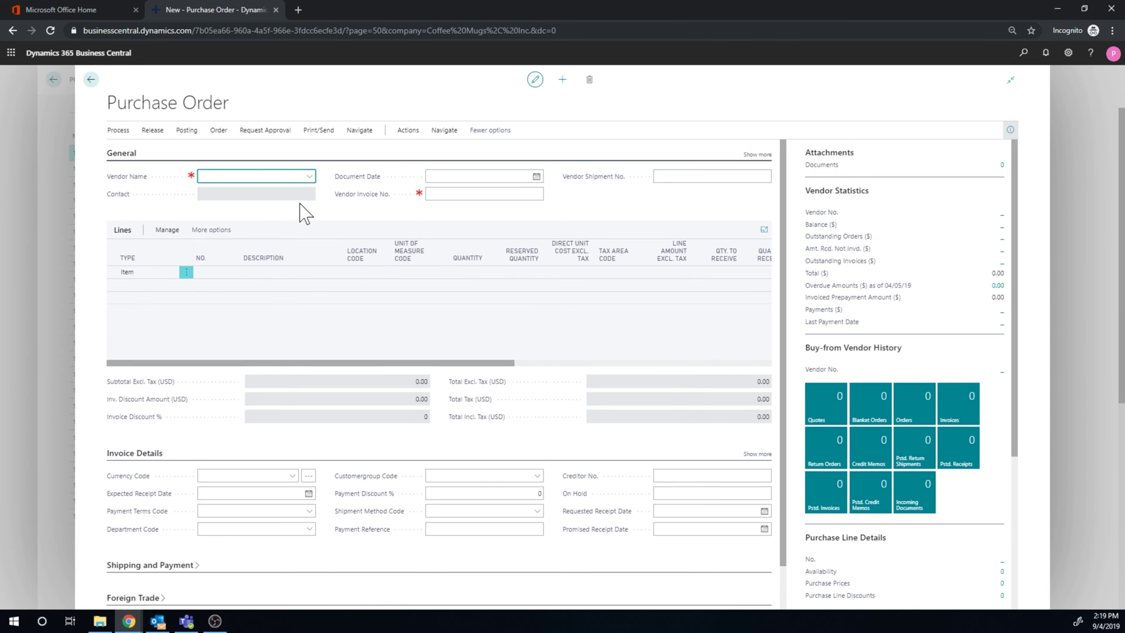
- Set vendor Fabrikam, Inc. and add a line: item 1001 INECTA Coffee Mug, location NORTH, quantity 50
click(308, 176)
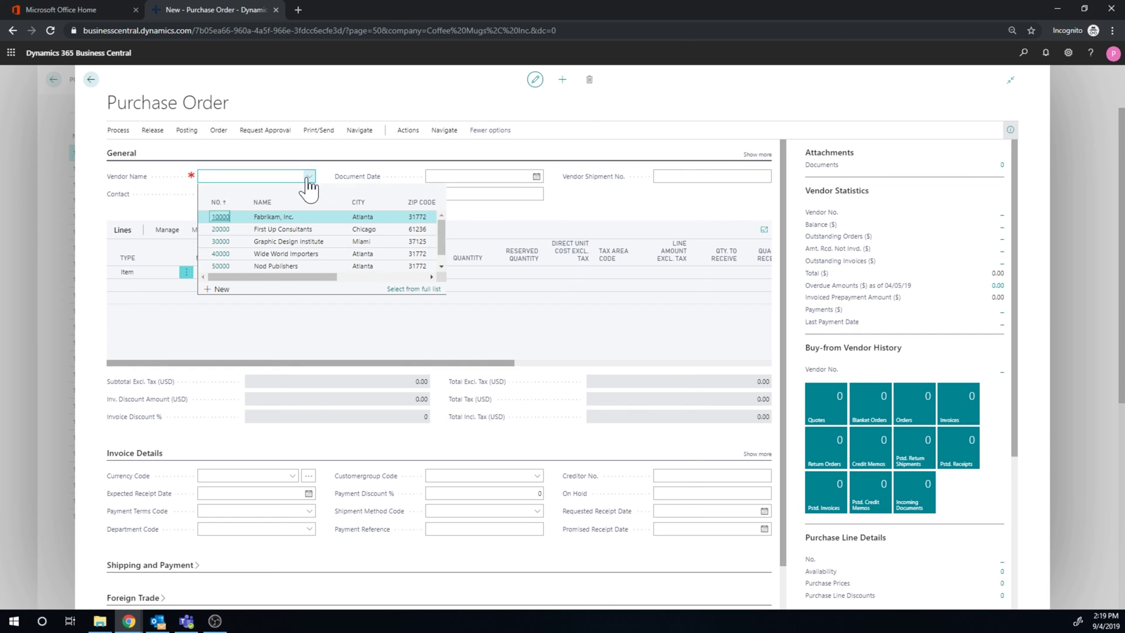
click(302, 219)
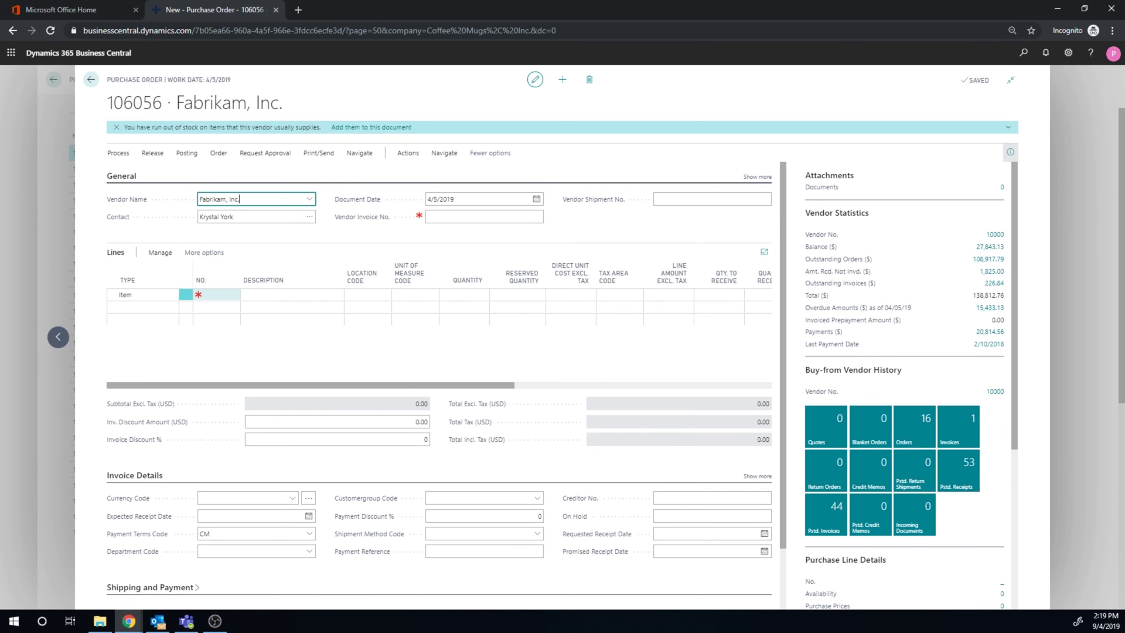
click(231, 294)
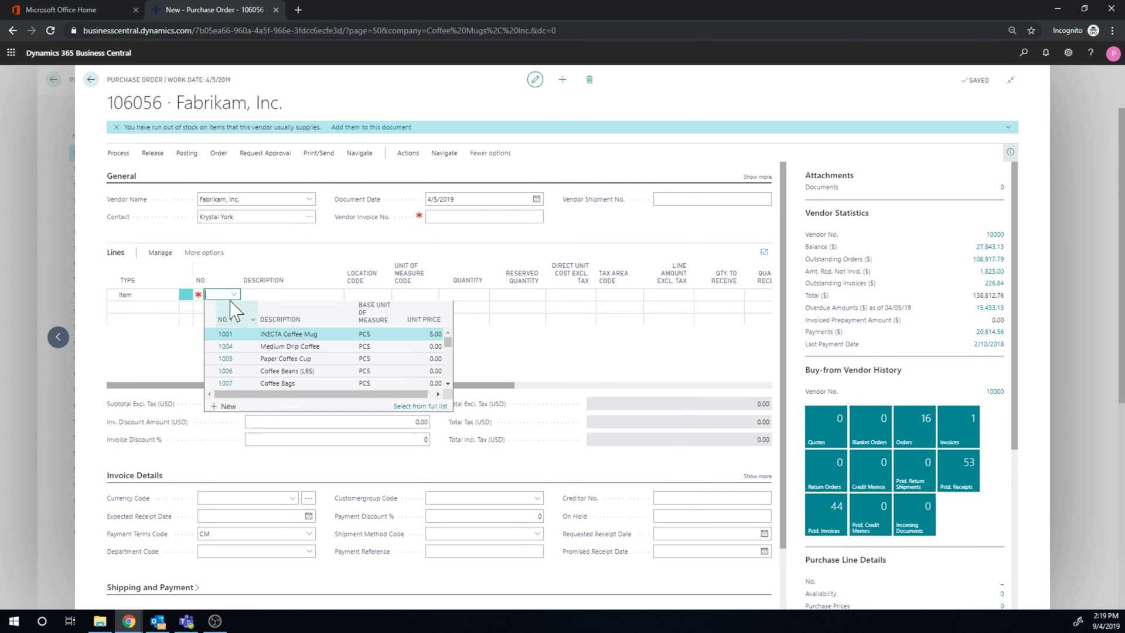
click(318, 334)
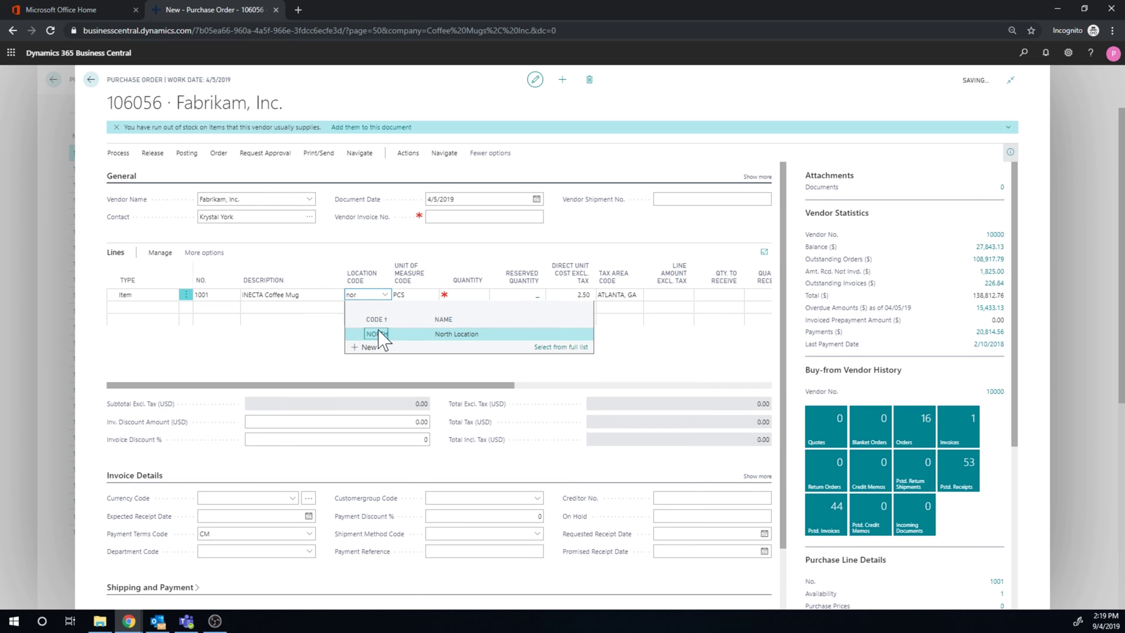
click(380, 337)
click(469, 294)
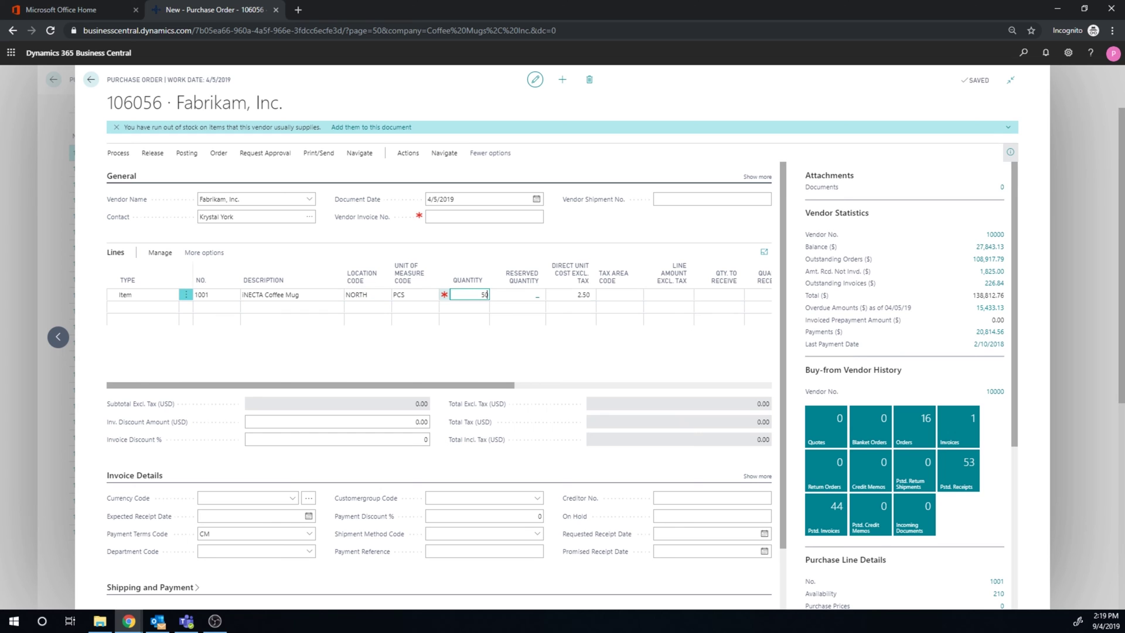
text(50)
key(Tab)
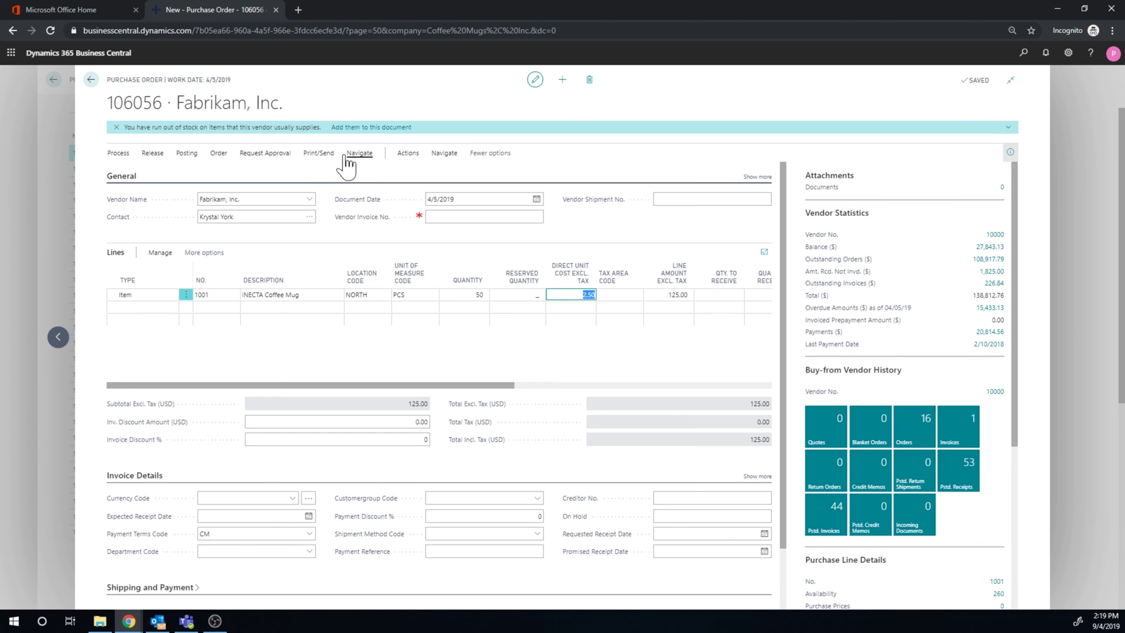
click(152, 153)
click(409, 153)
click(269, 171)
- Create warehouse receipt WR00011 for order 106056 and post it, generating one put-away
click(284, 189)
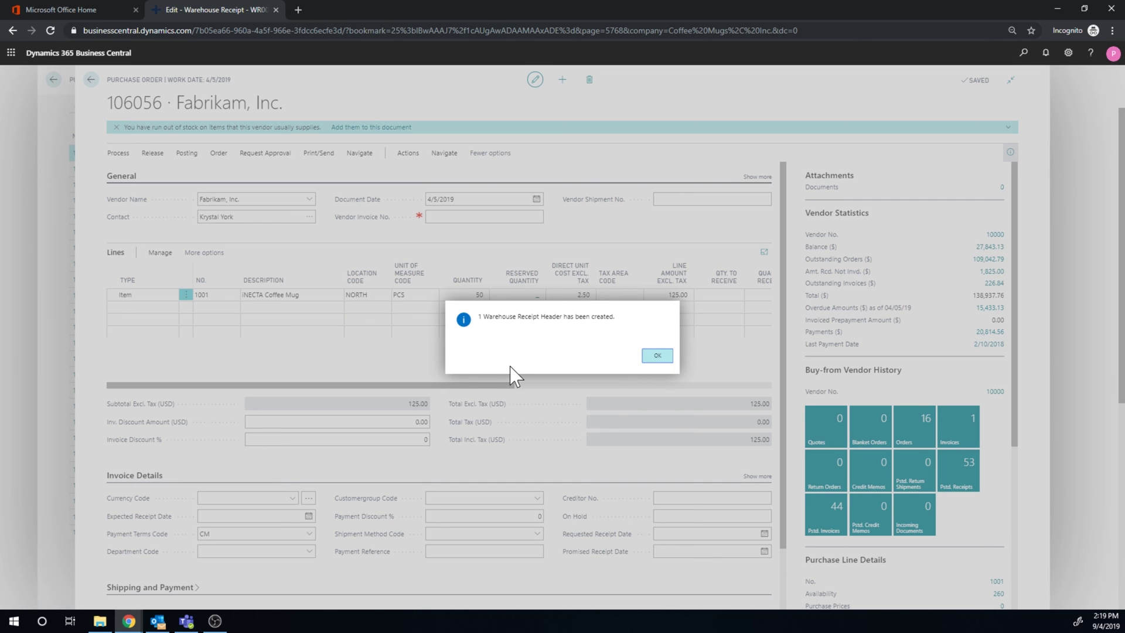
key(Return)
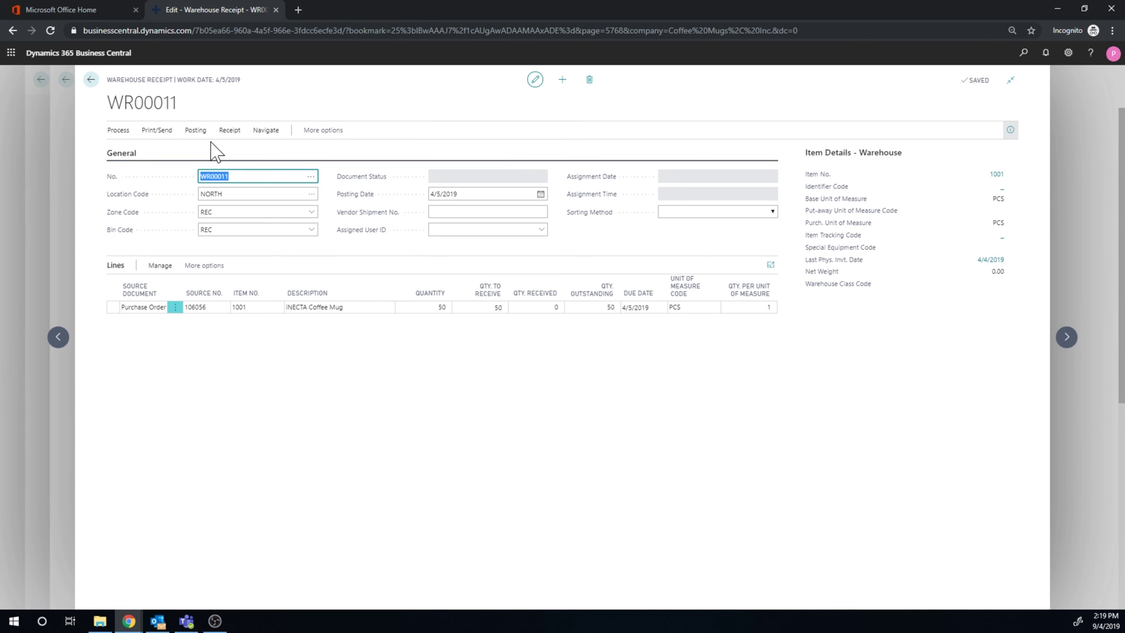
click(186, 134)
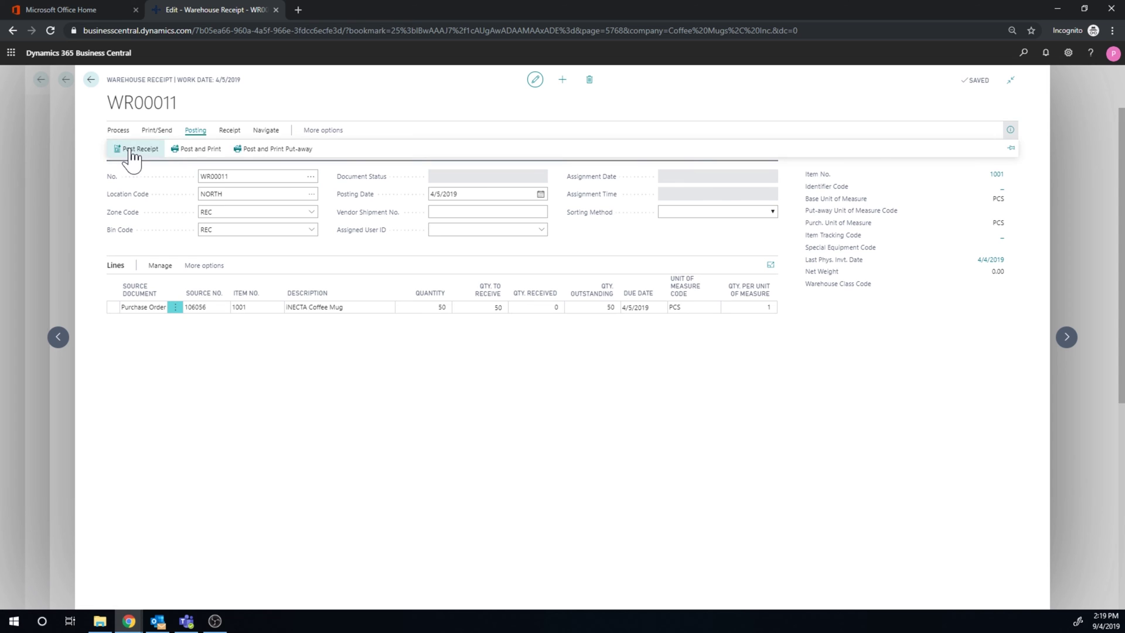
click(134, 155)
key(Return)
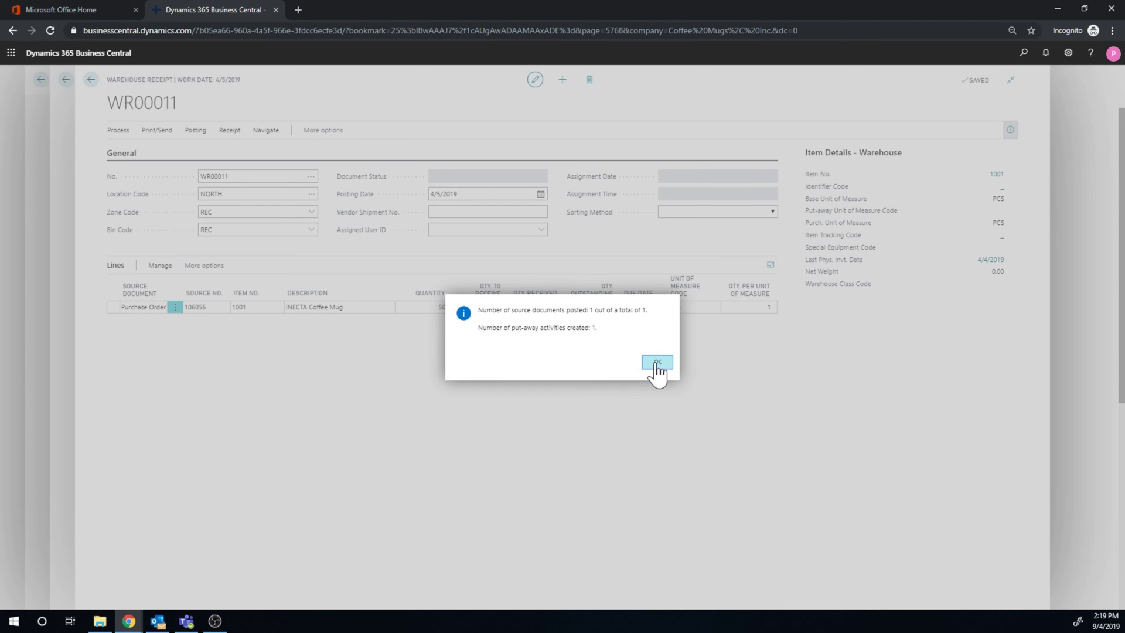
key(Return)
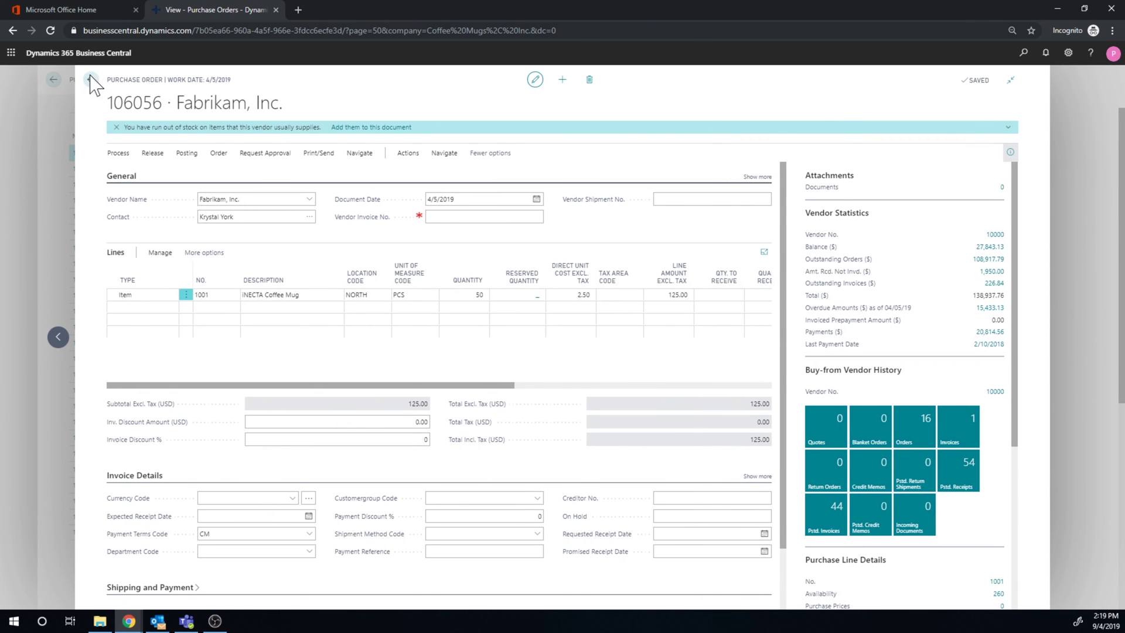
key(Escape)
key(alt+q)
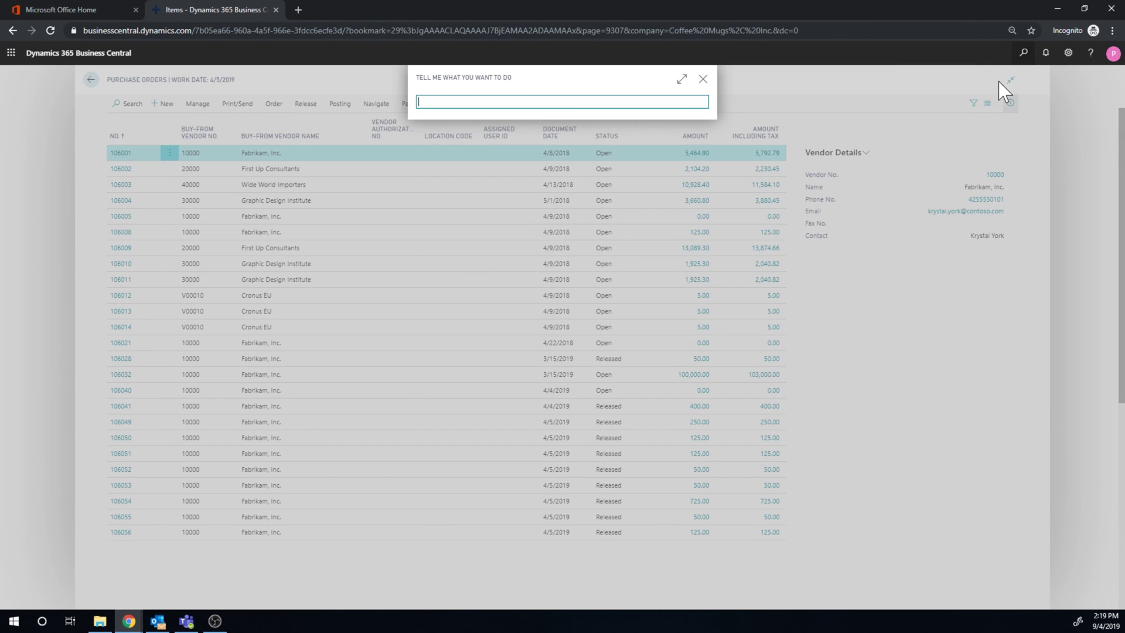
text(warehouse pu)
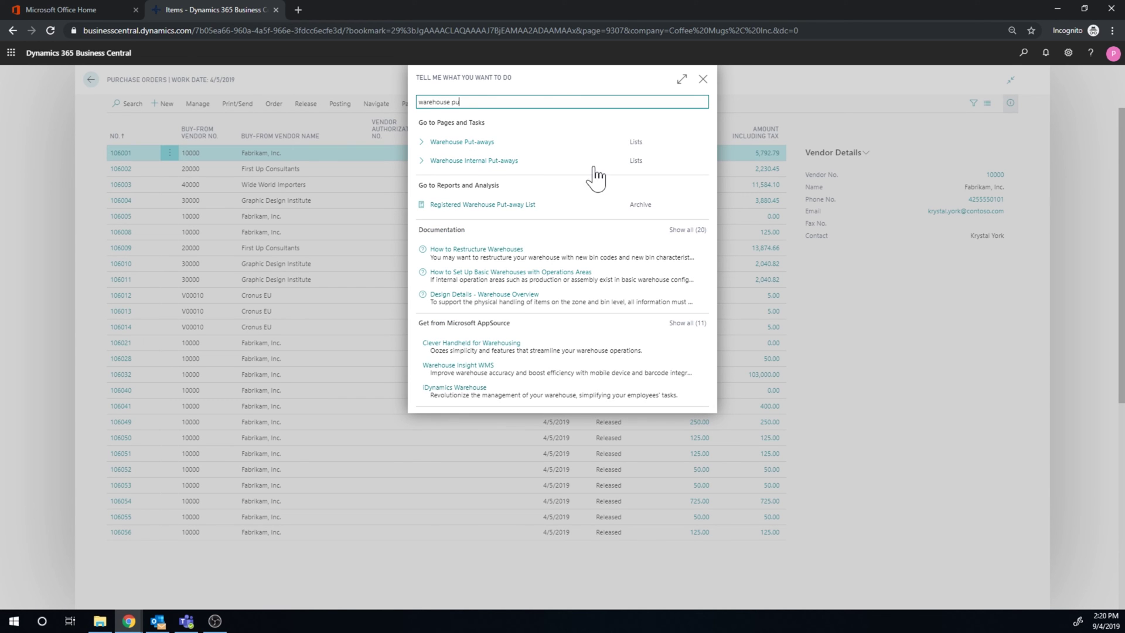
click(470, 146)
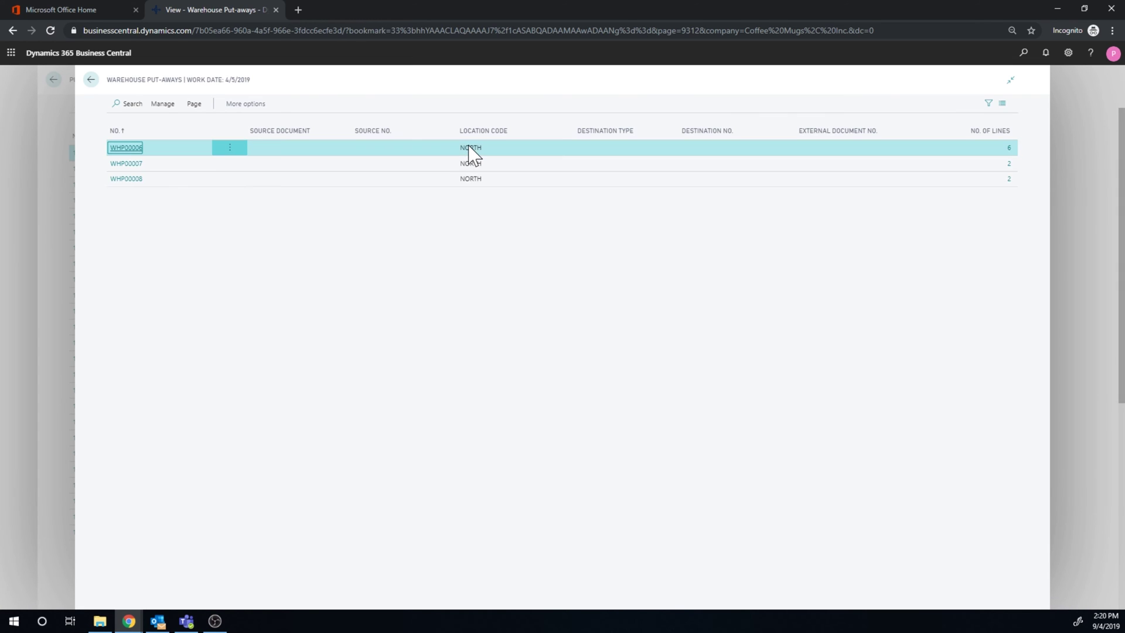
click(136, 184)
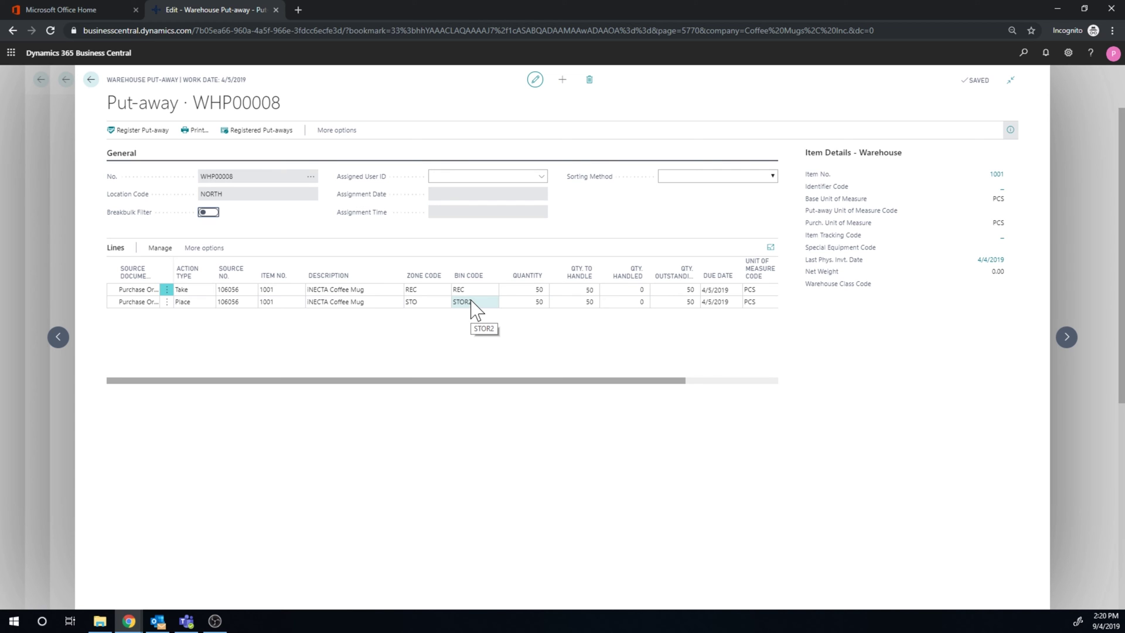
click(91, 79)
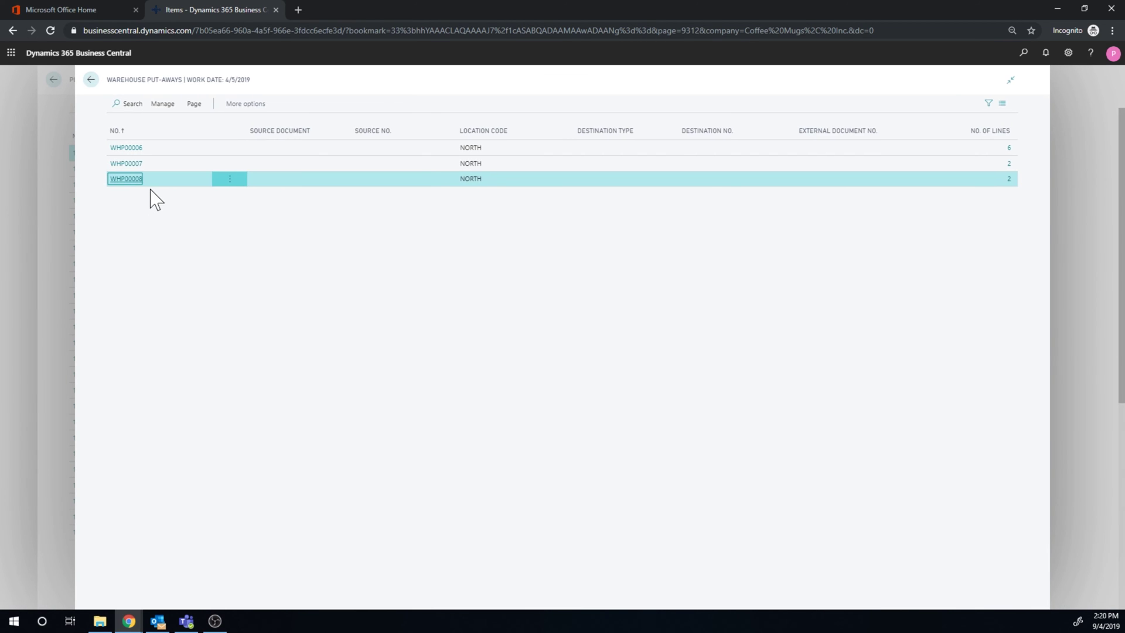
click(91, 80)
key(alt+q)
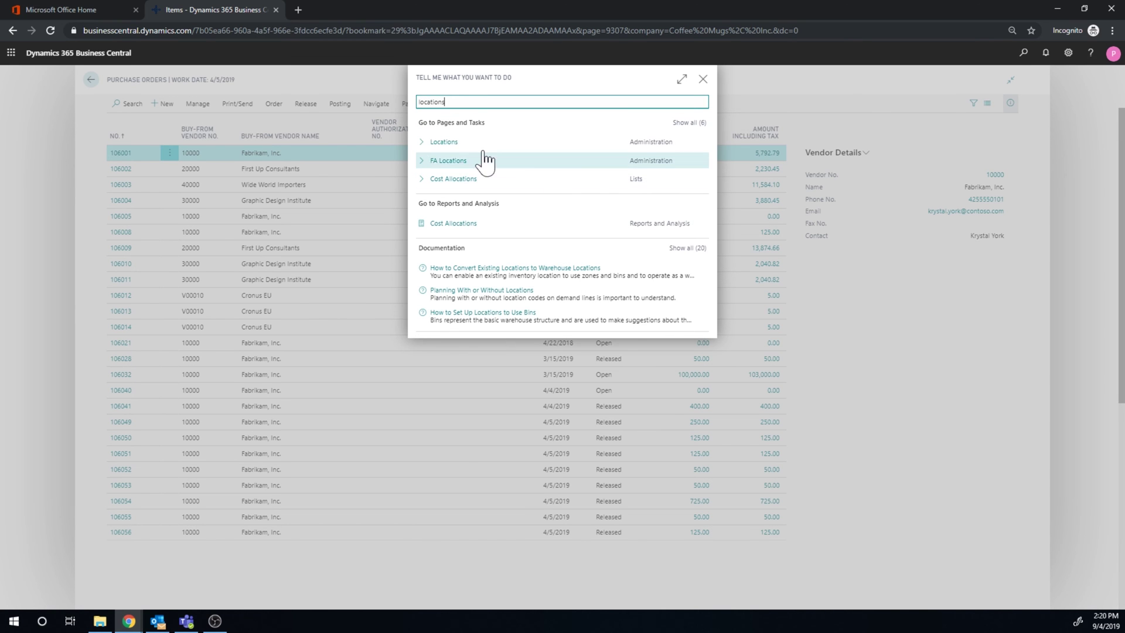
- Open the NORTH location card from Locations and navigate to its Bins list
key(Return)
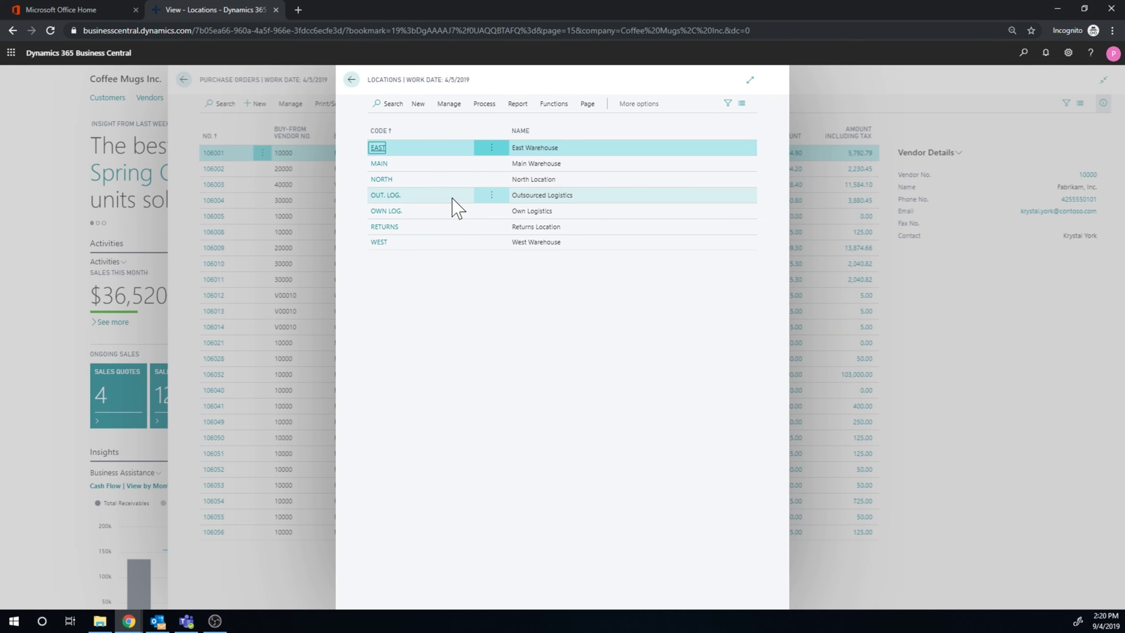
click(408, 182)
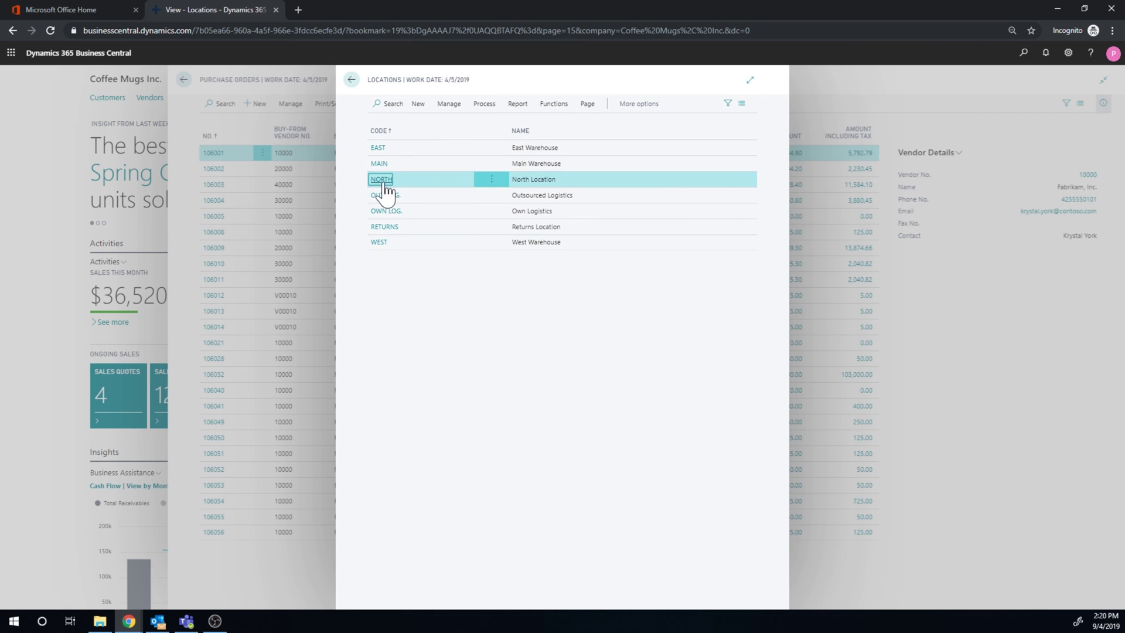
click(381, 181)
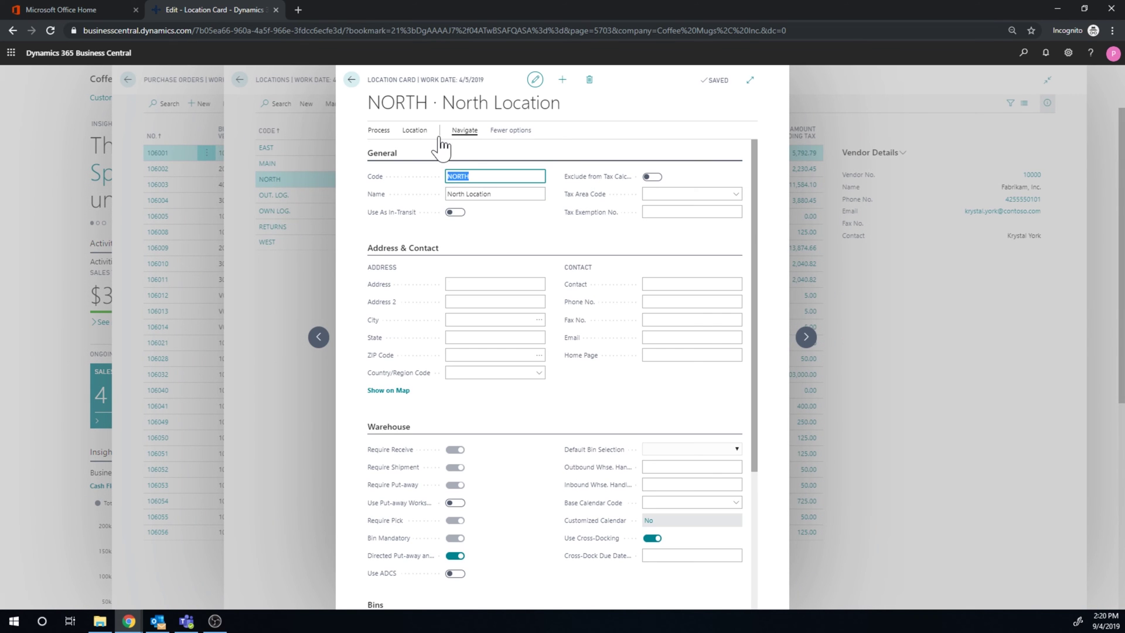
click(427, 133)
click(464, 131)
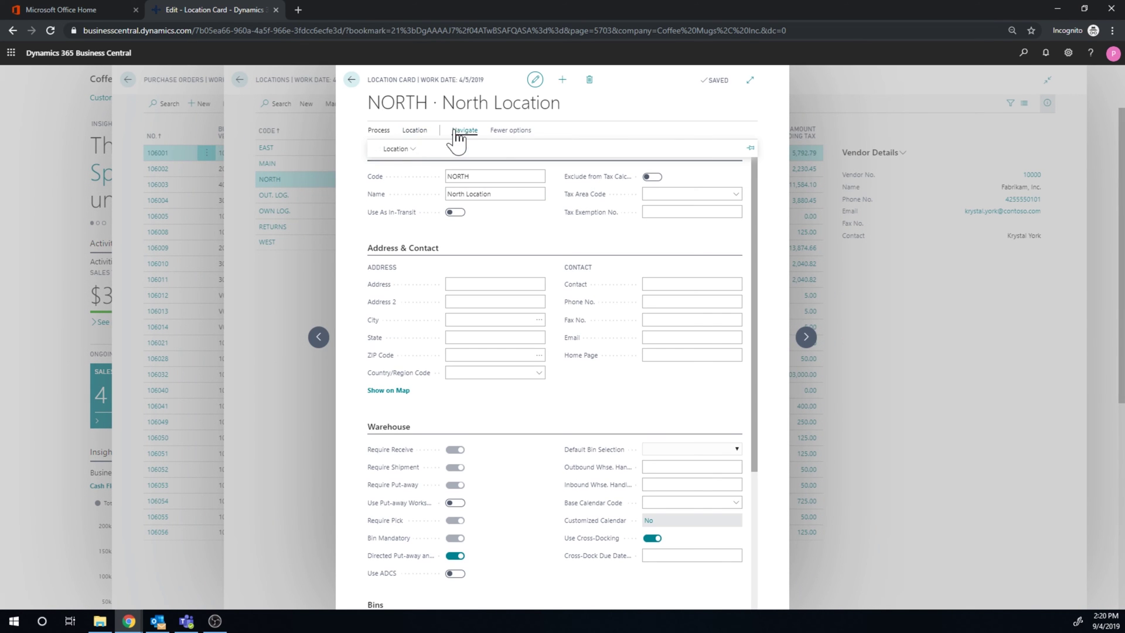
click(395, 149)
click(403, 202)
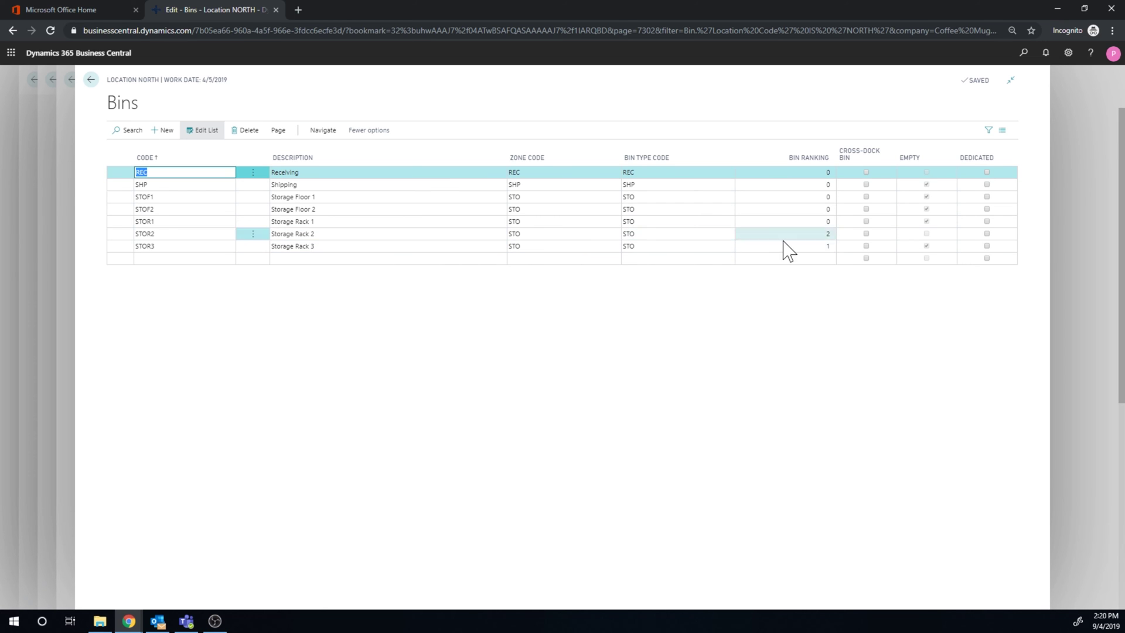
- Change STOR3's bin ranking to 3 and go back out of the locations pages
click(830, 246)
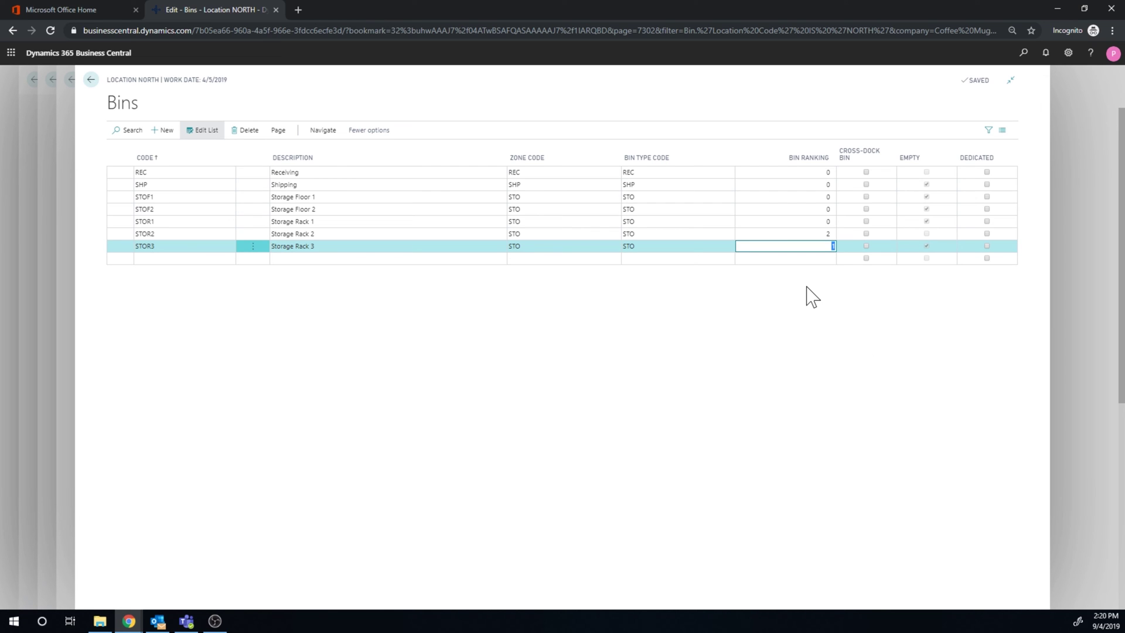
click(802, 234)
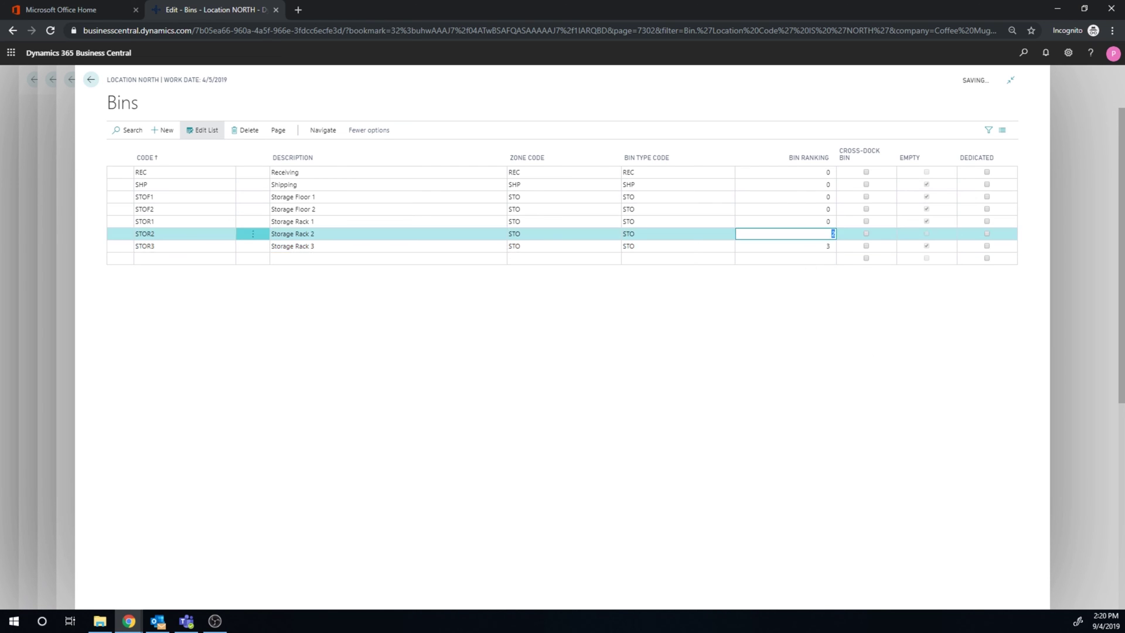
click(91, 80)
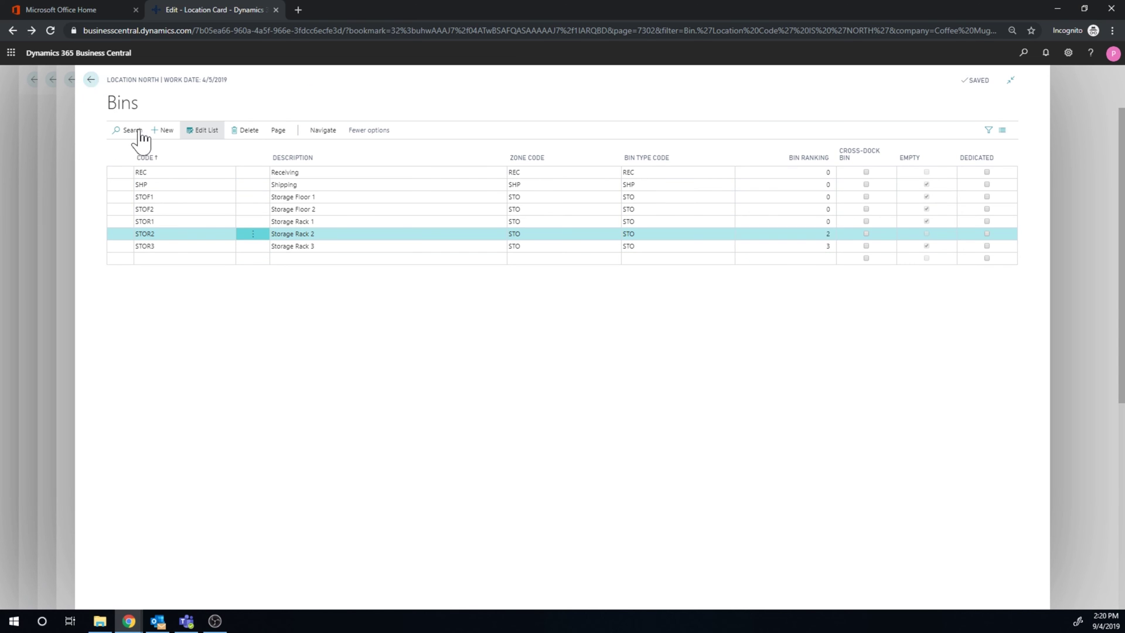
click(351, 80)
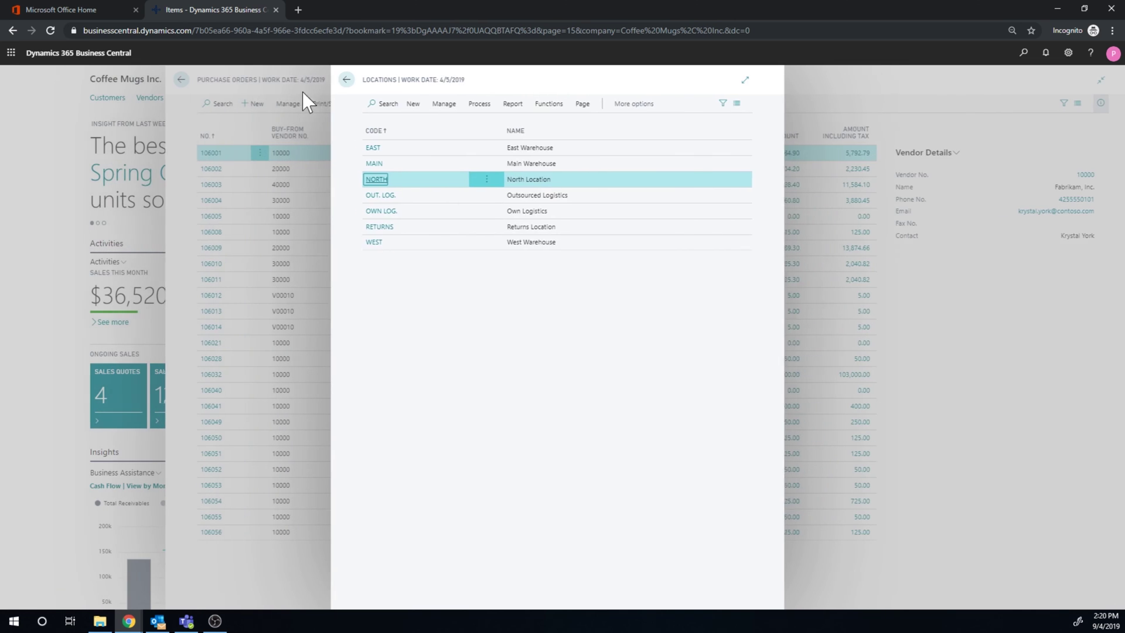
click(351, 80)
- Search 'purchase ord' and start a new order from the Purchase Orders list
click(92, 80)
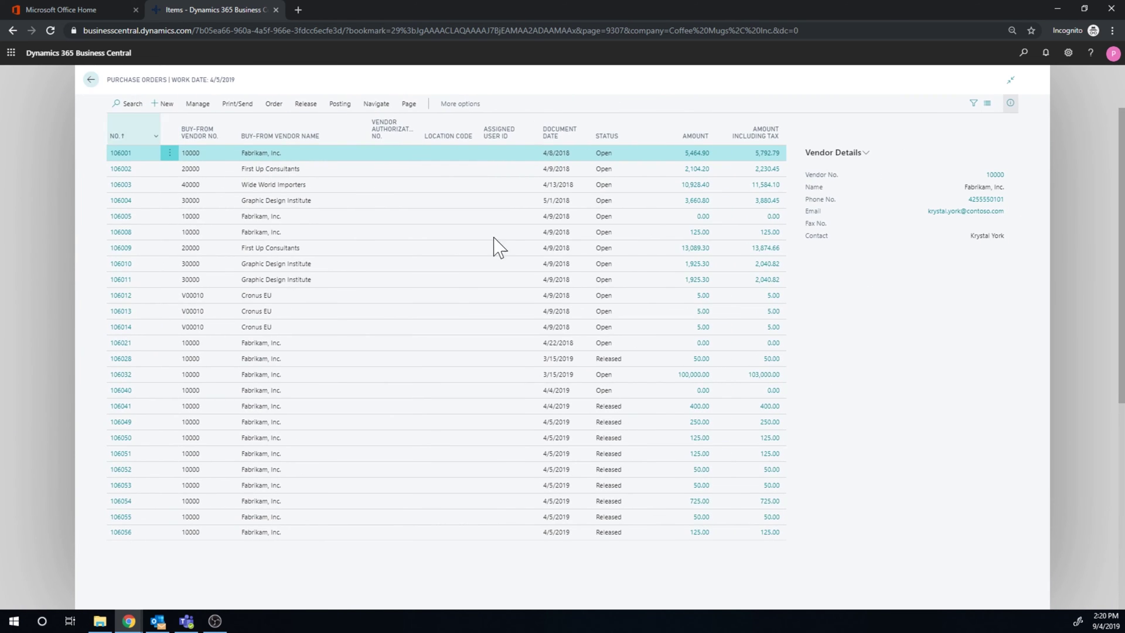
click(1024, 53)
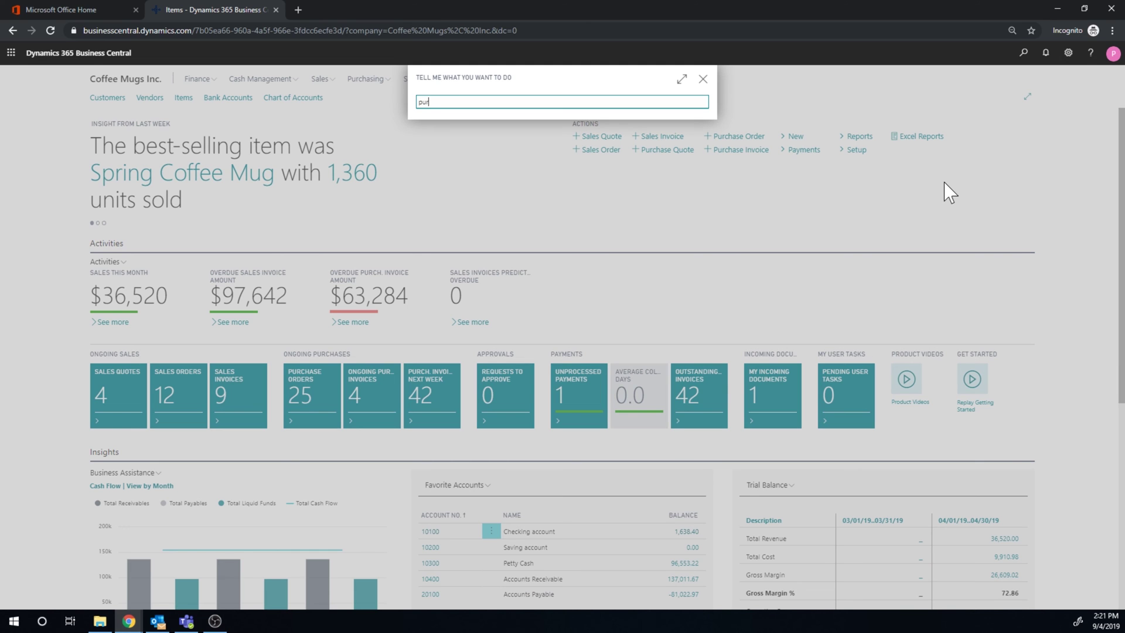
text(purchase ord)
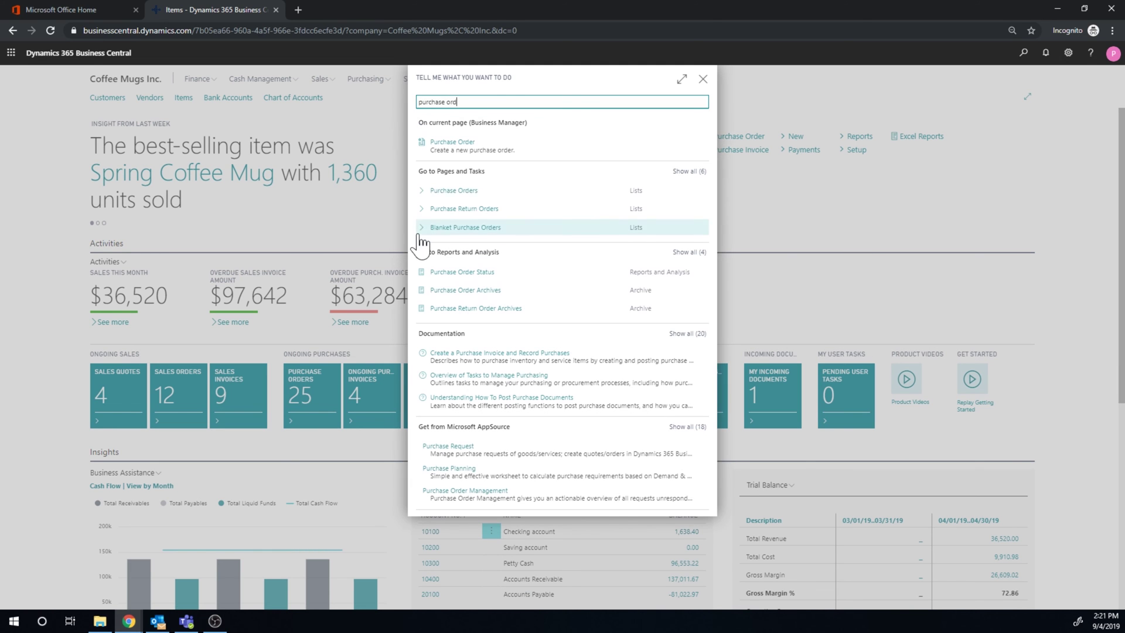
click(696, 232)
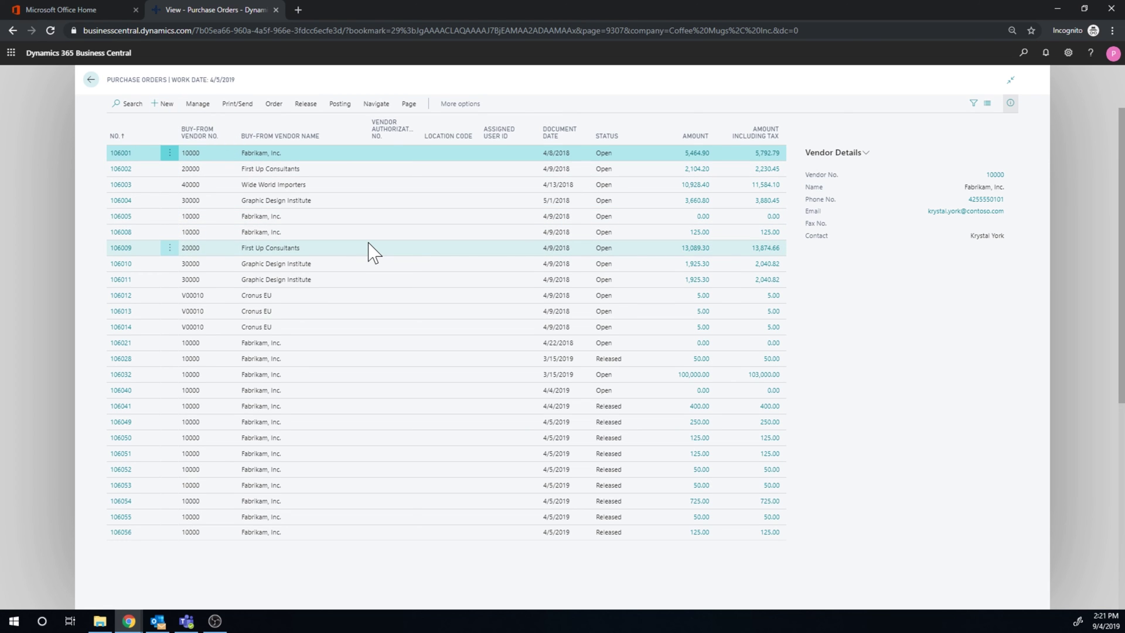
key(alt+n)
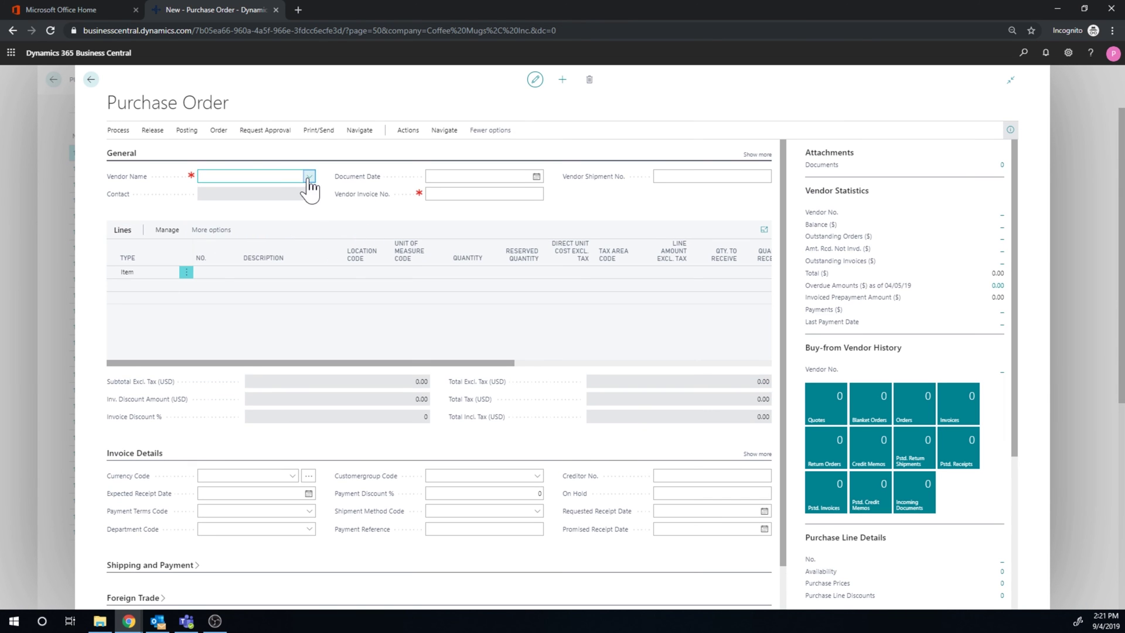
- Set vendor Fabrikam, Inc. and add item 1001 INECTA Coffee Mug at NORTH, quantity 10
click(309, 176)
click(246, 214)
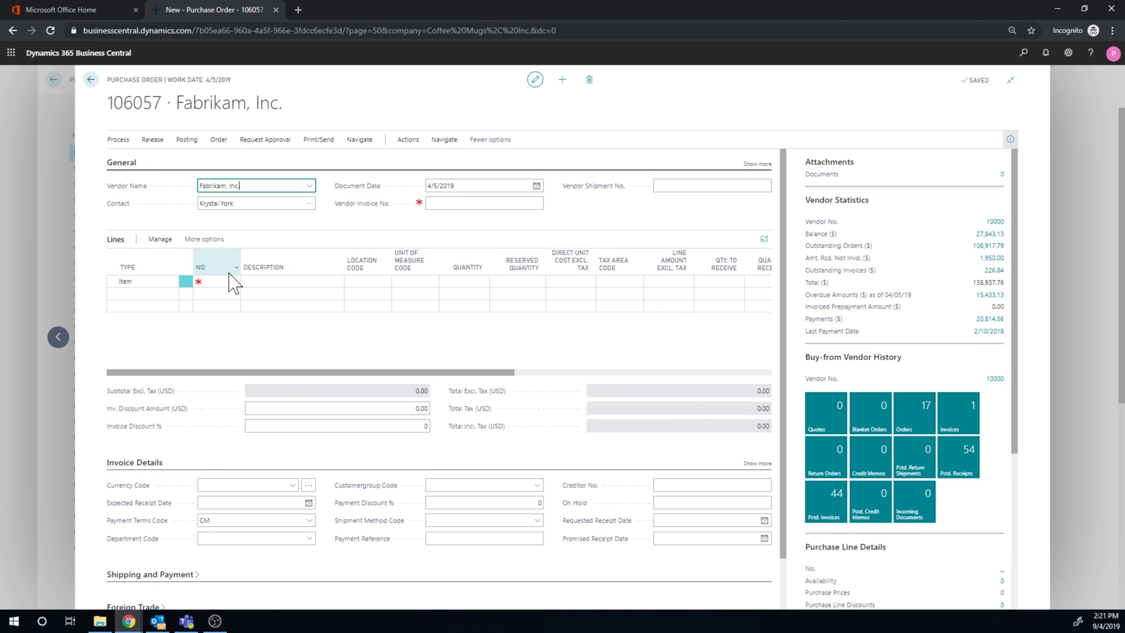
click(231, 282)
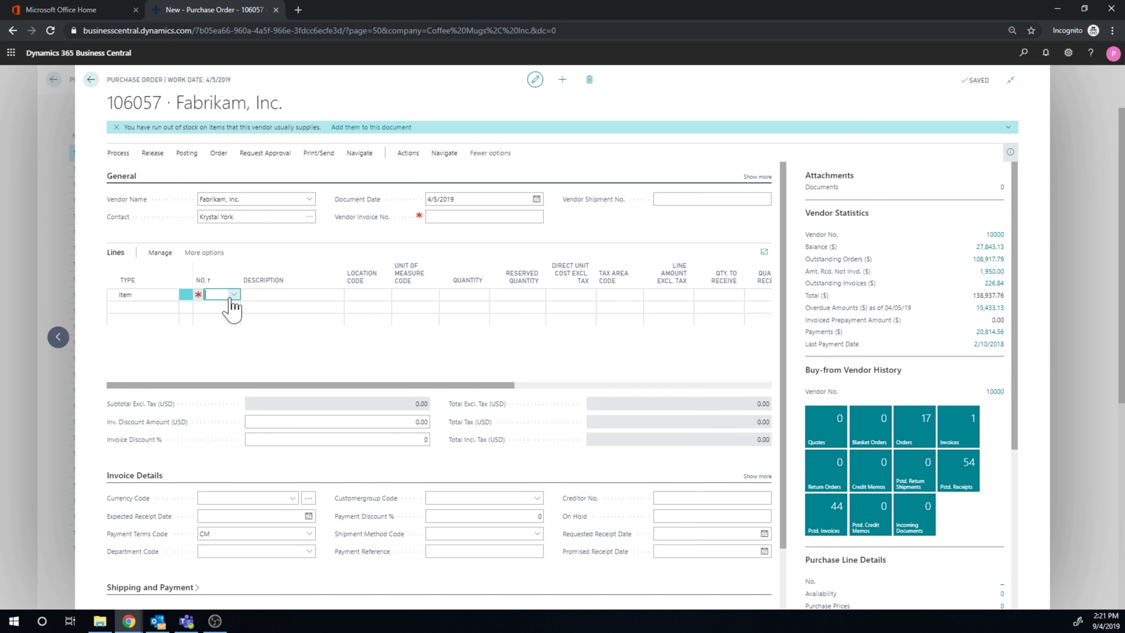
click(233, 296)
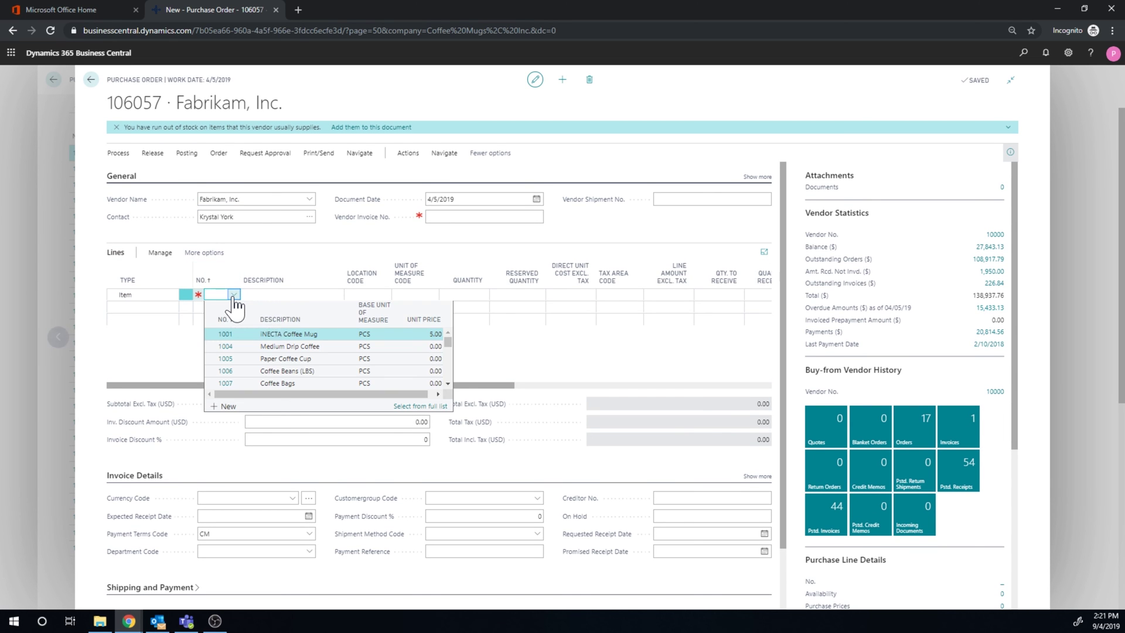
click(289, 331)
click(361, 293)
text(n)
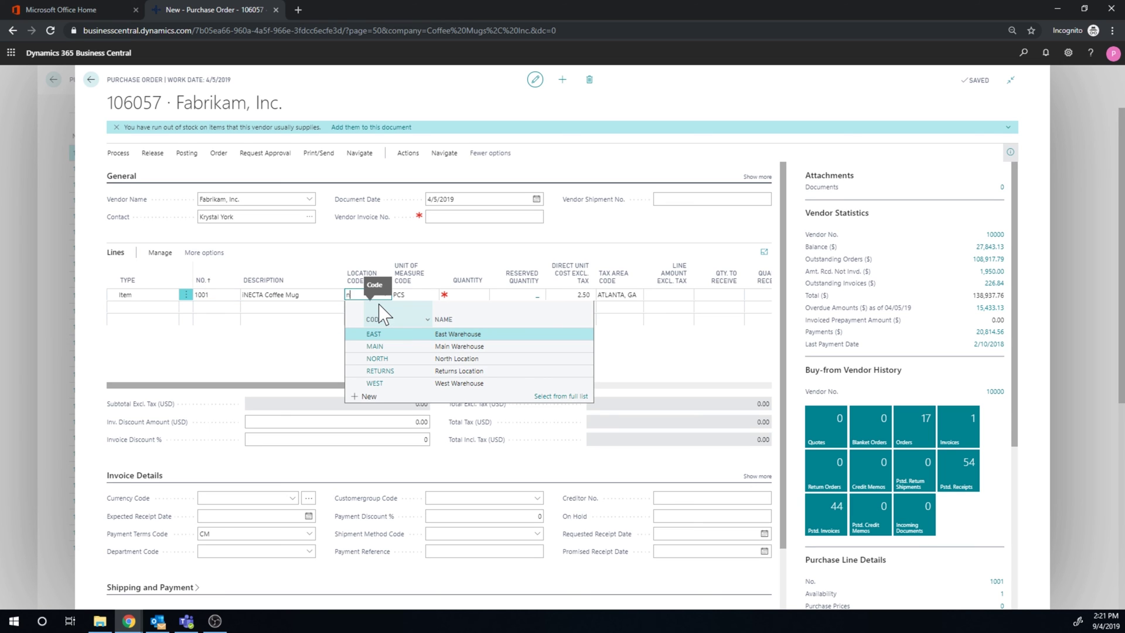
text(or)
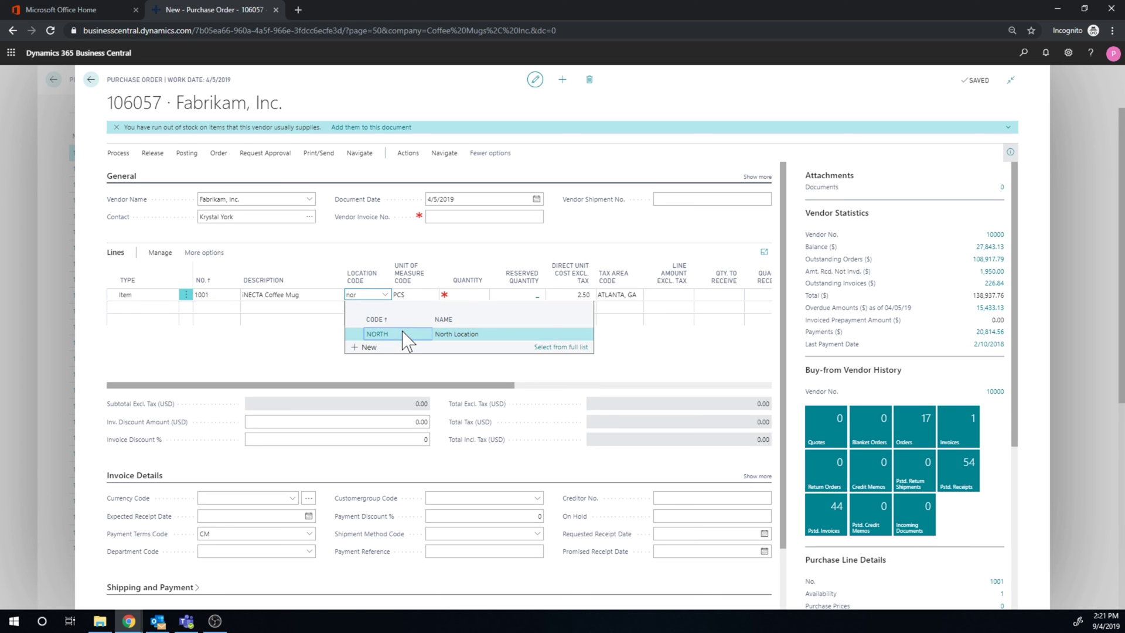
click(402, 334)
click(469, 294)
text(10)
key(Tab)
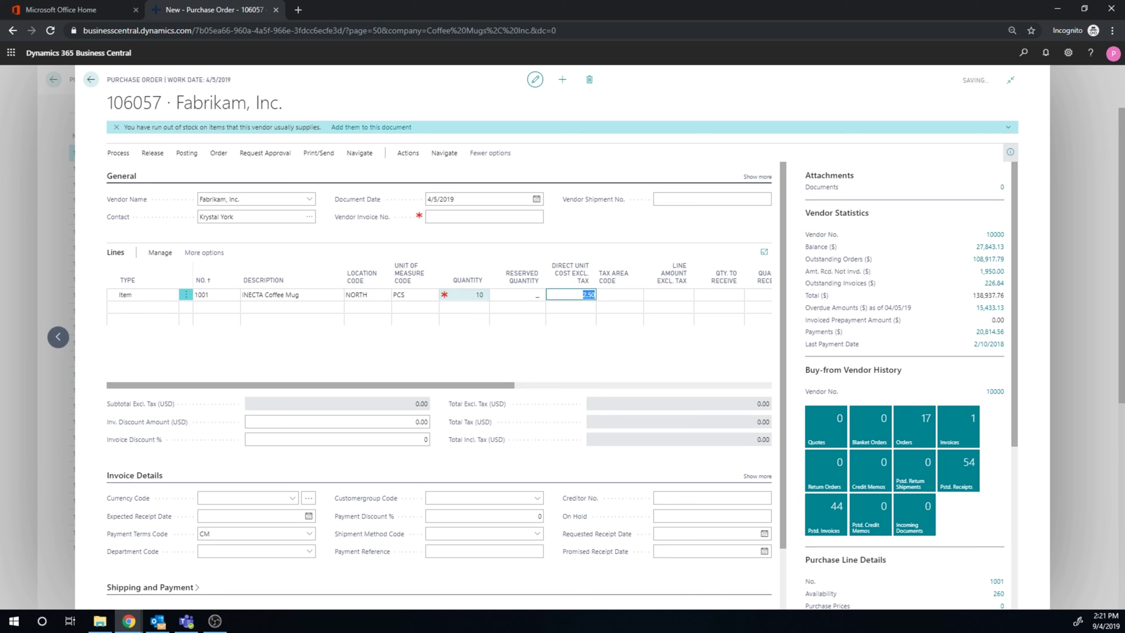
- Create a warehouse receipt for order 106057
click(408, 153)
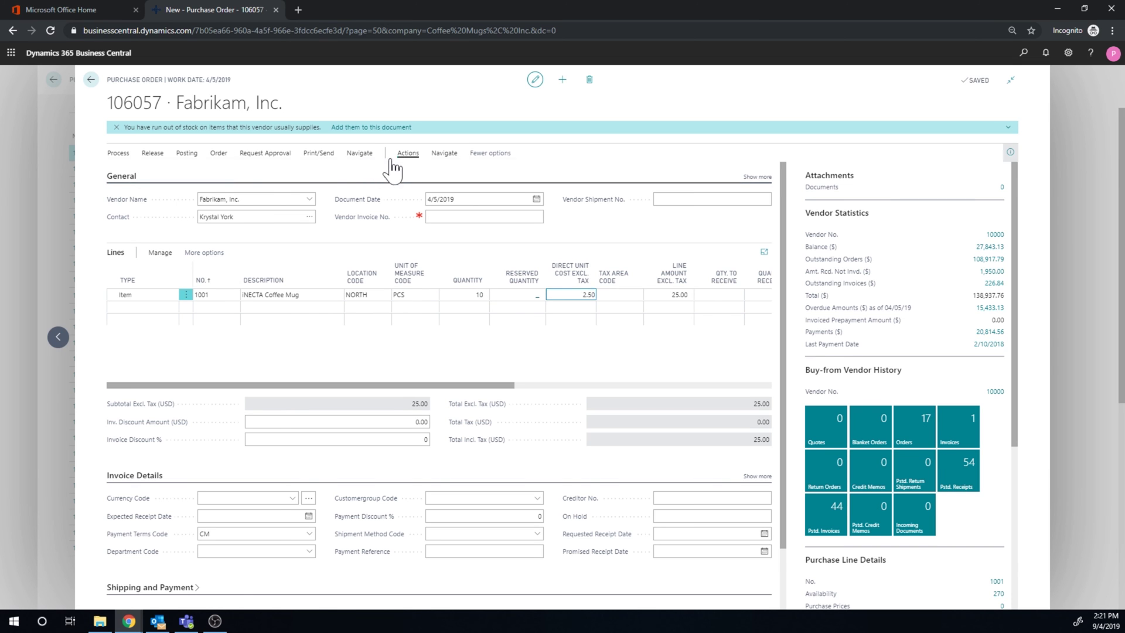
click(141, 171)
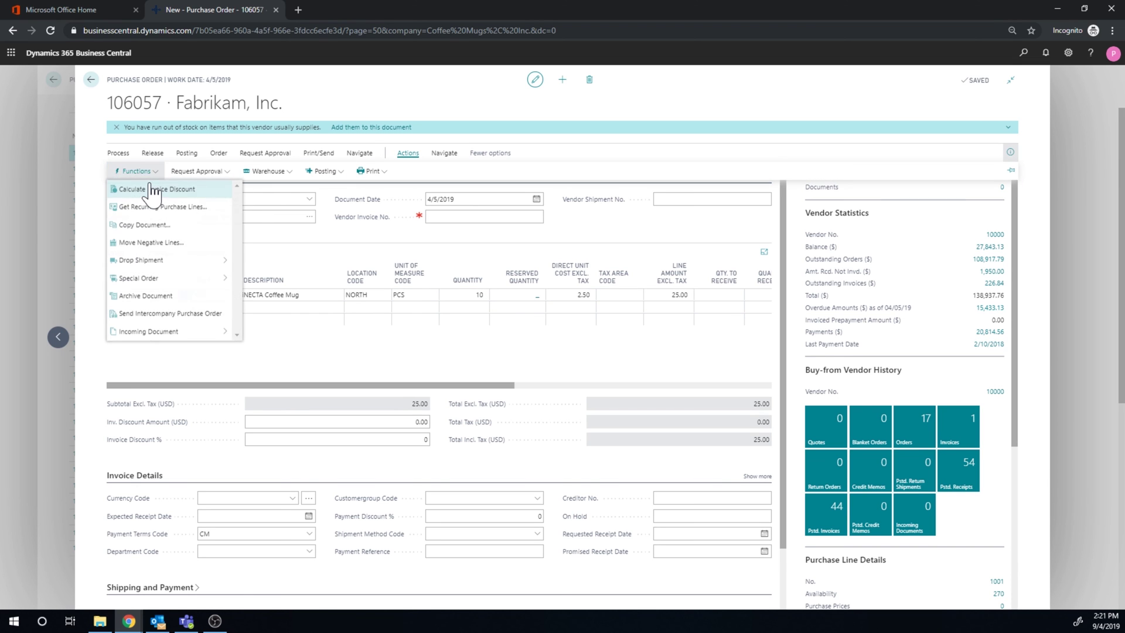
click(151, 154)
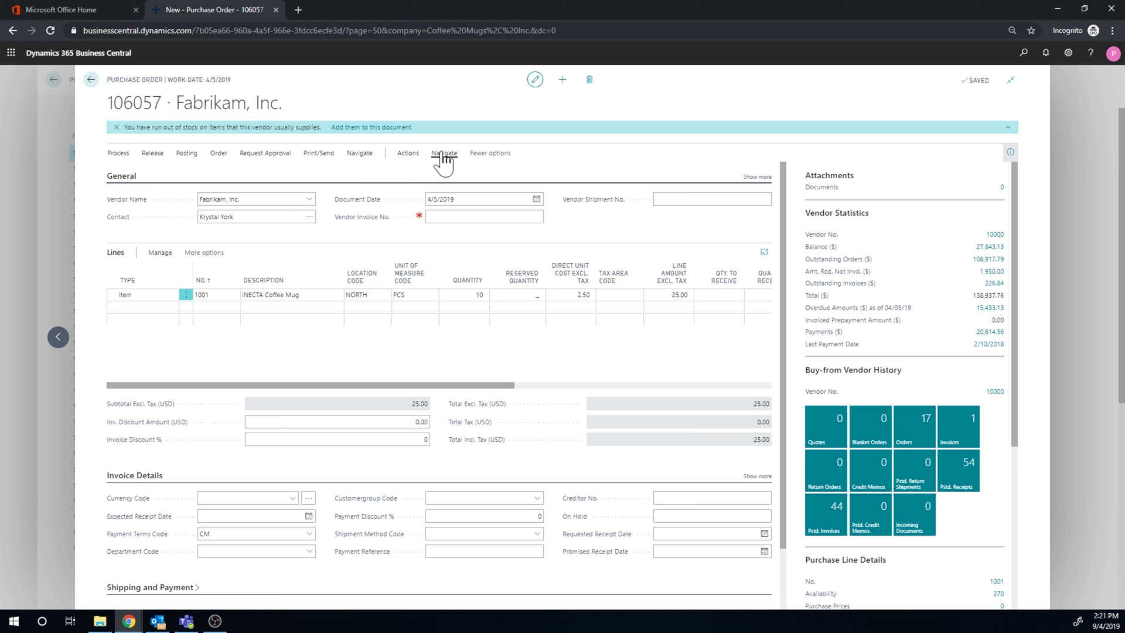
click(419, 154)
click(268, 172)
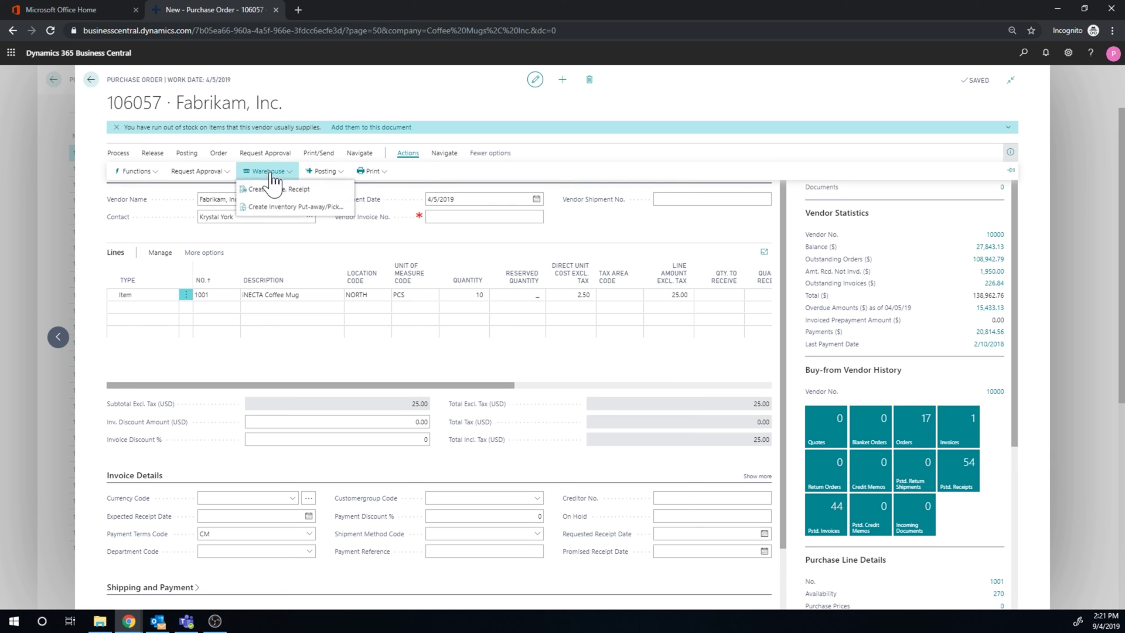
click(278, 188)
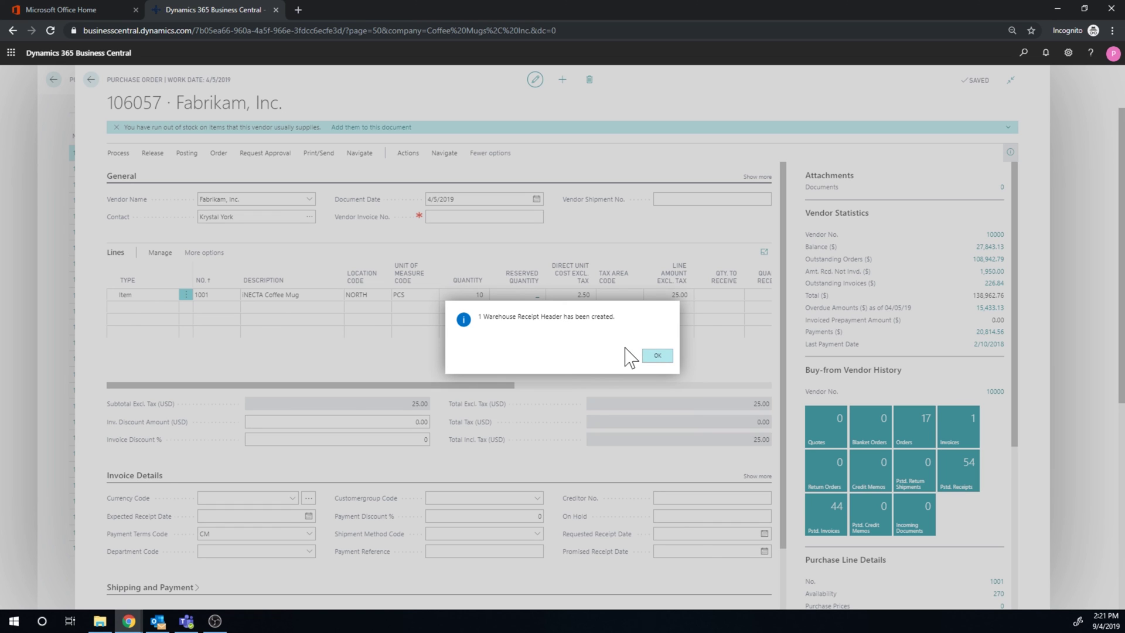
key(Return)
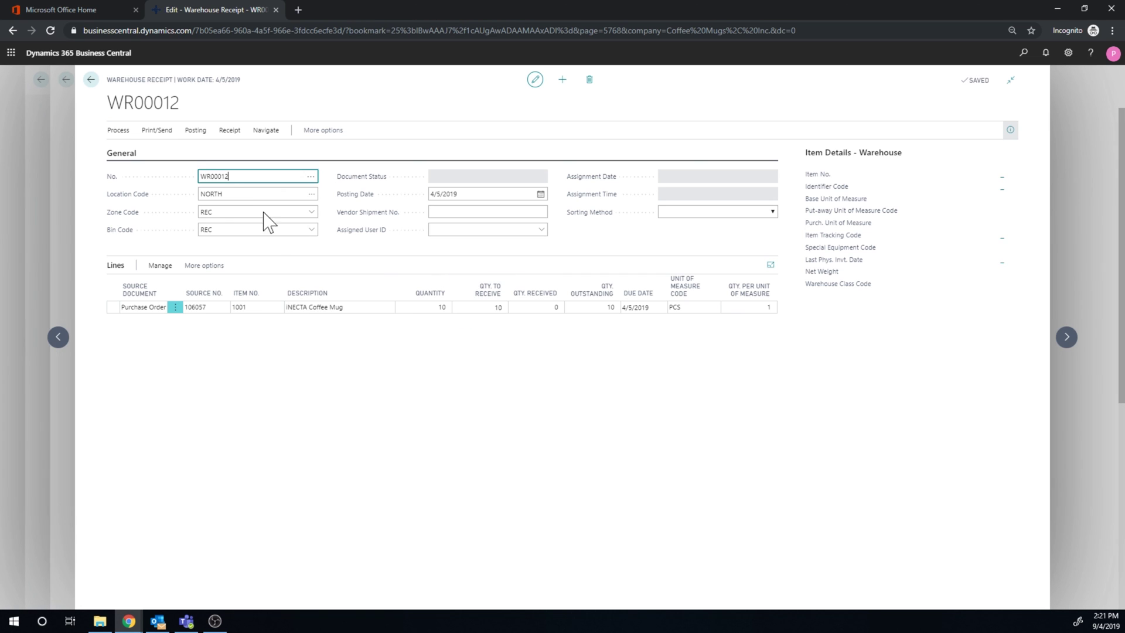
- Post warehouse receipt WR00012 and return to the purchase orders list
click(194, 139)
click(141, 149)
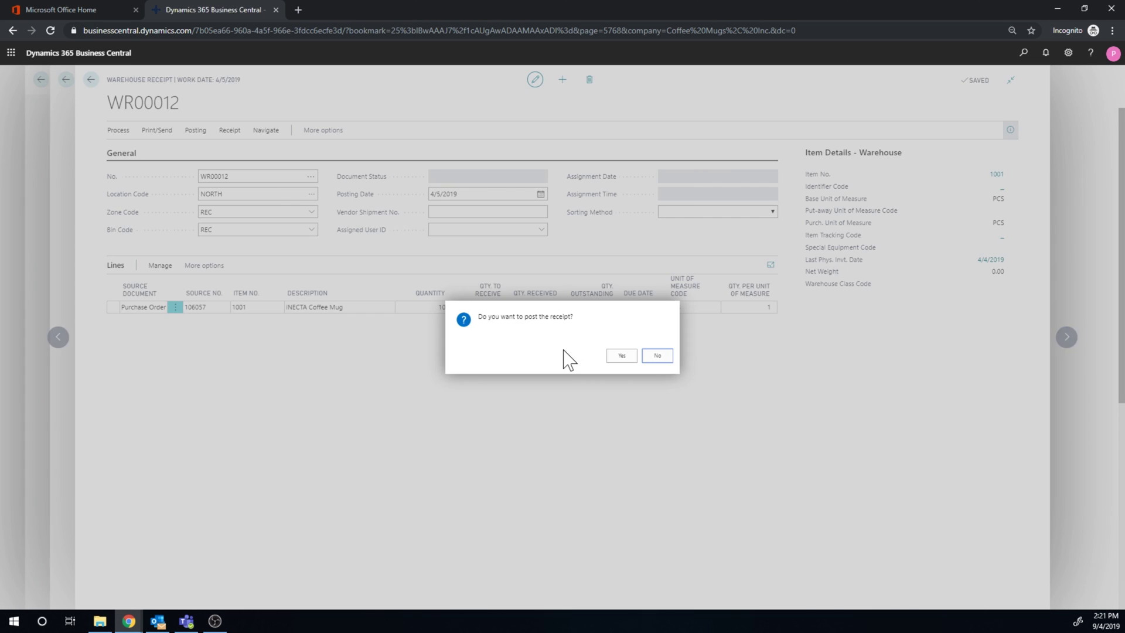
click(621, 356)
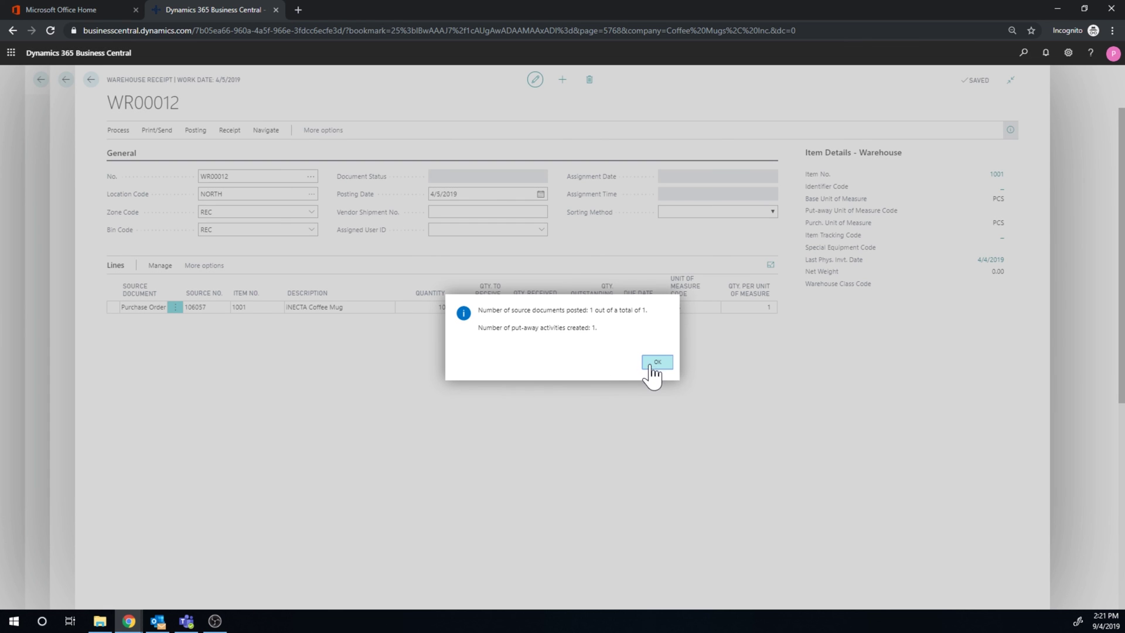
click(650, 364)
click(91, 79)
- Search 'warehouse put' and open put-away WHP00009 from the Warehouse Put-aways list
click(1023, 53)
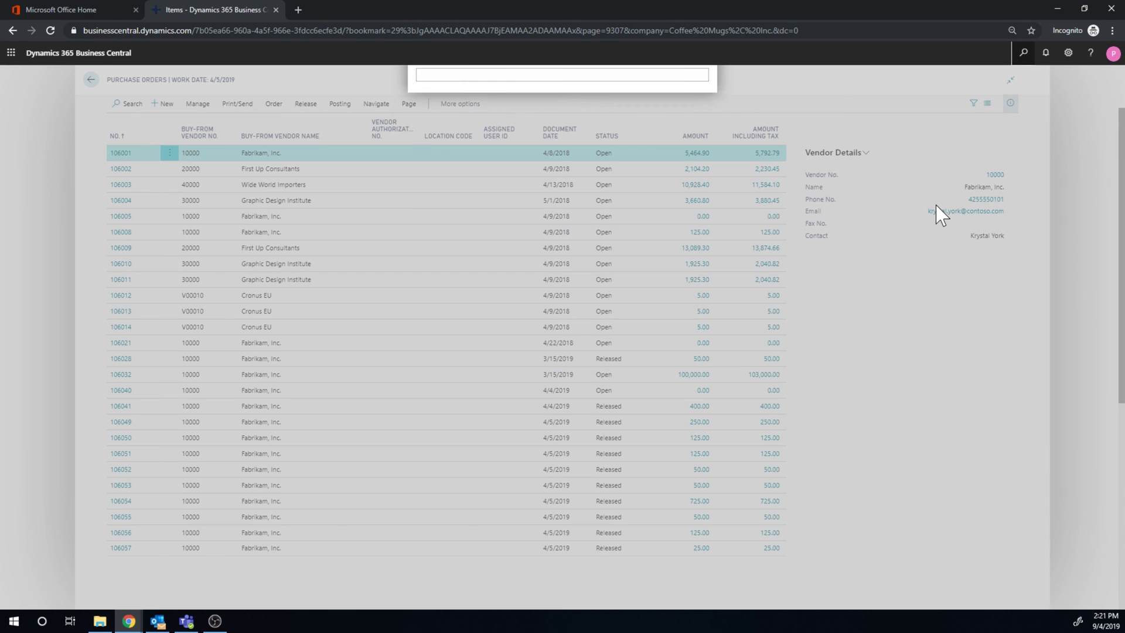
text(warehouse put)
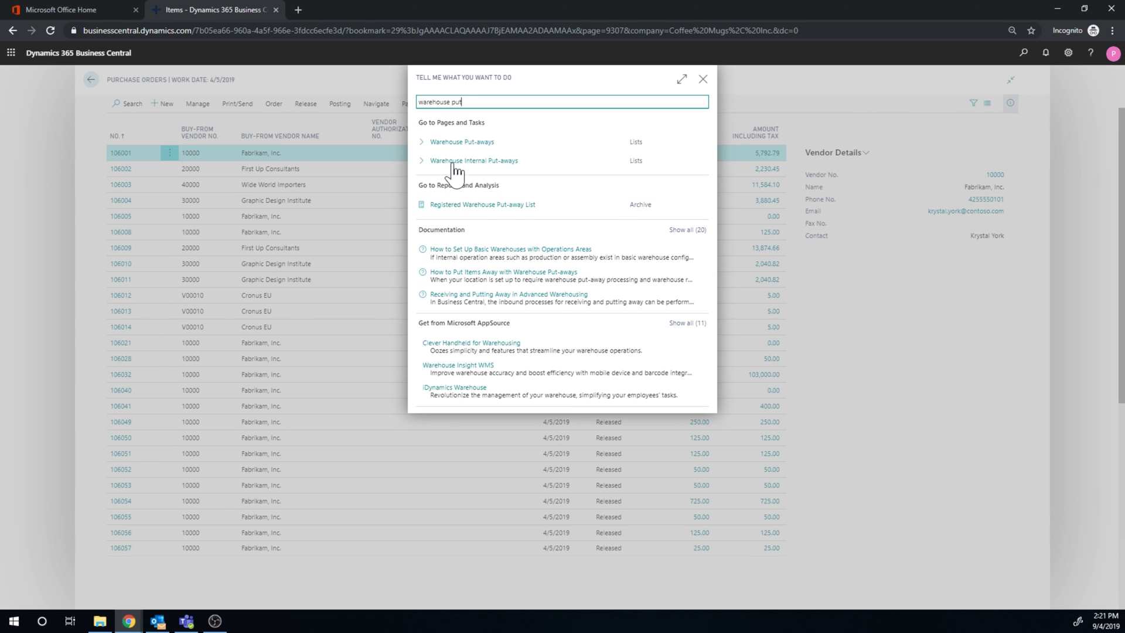
click(461, 144)
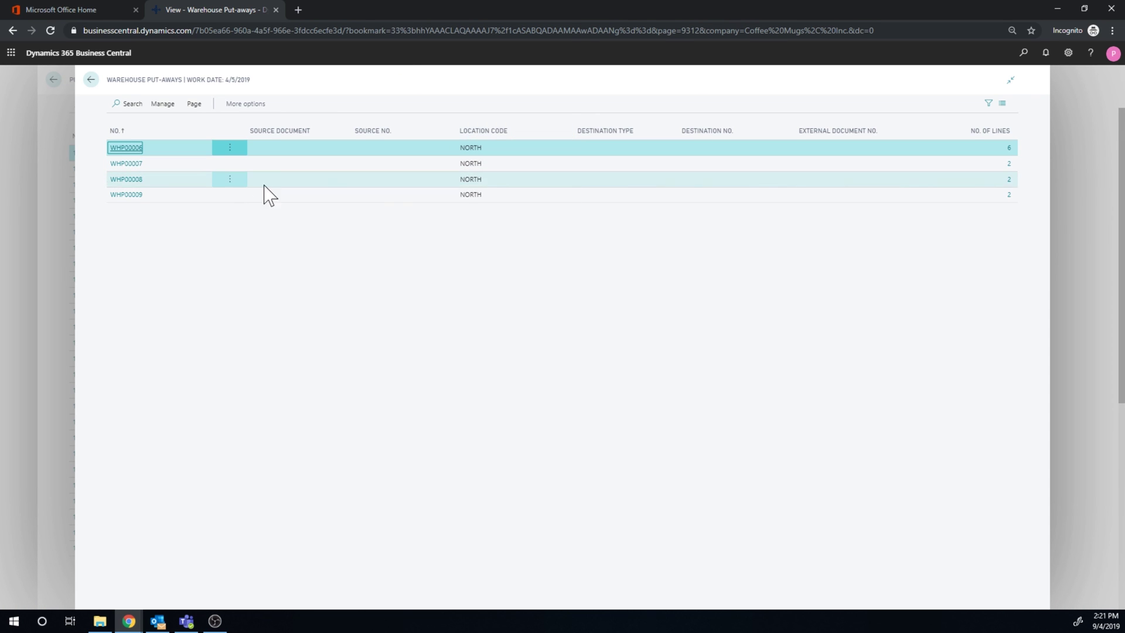
click(145, 195)
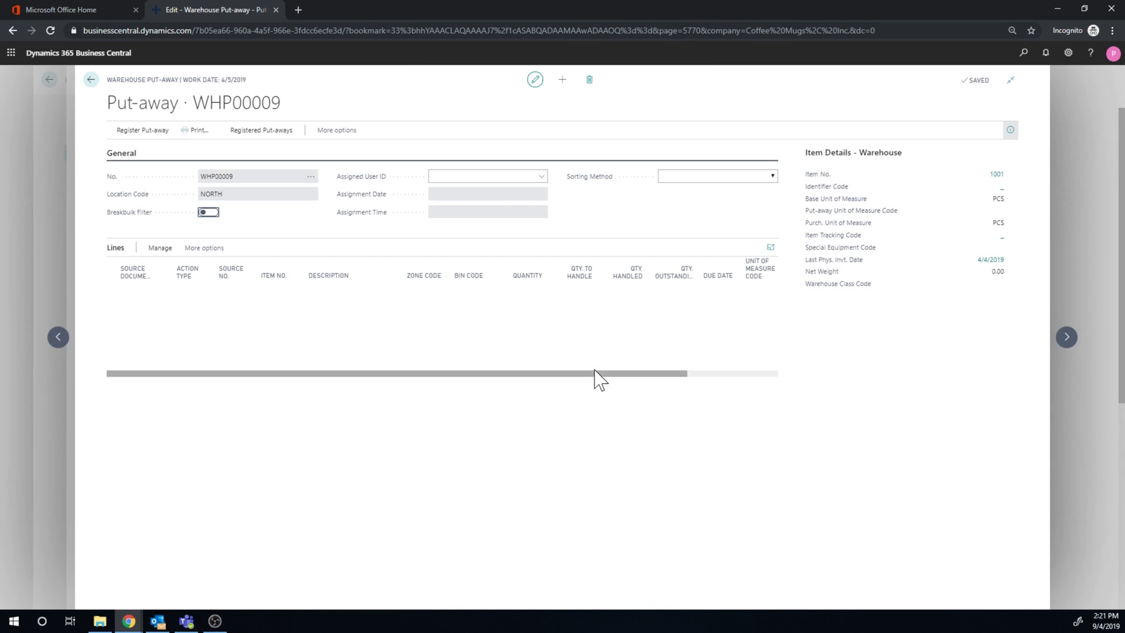